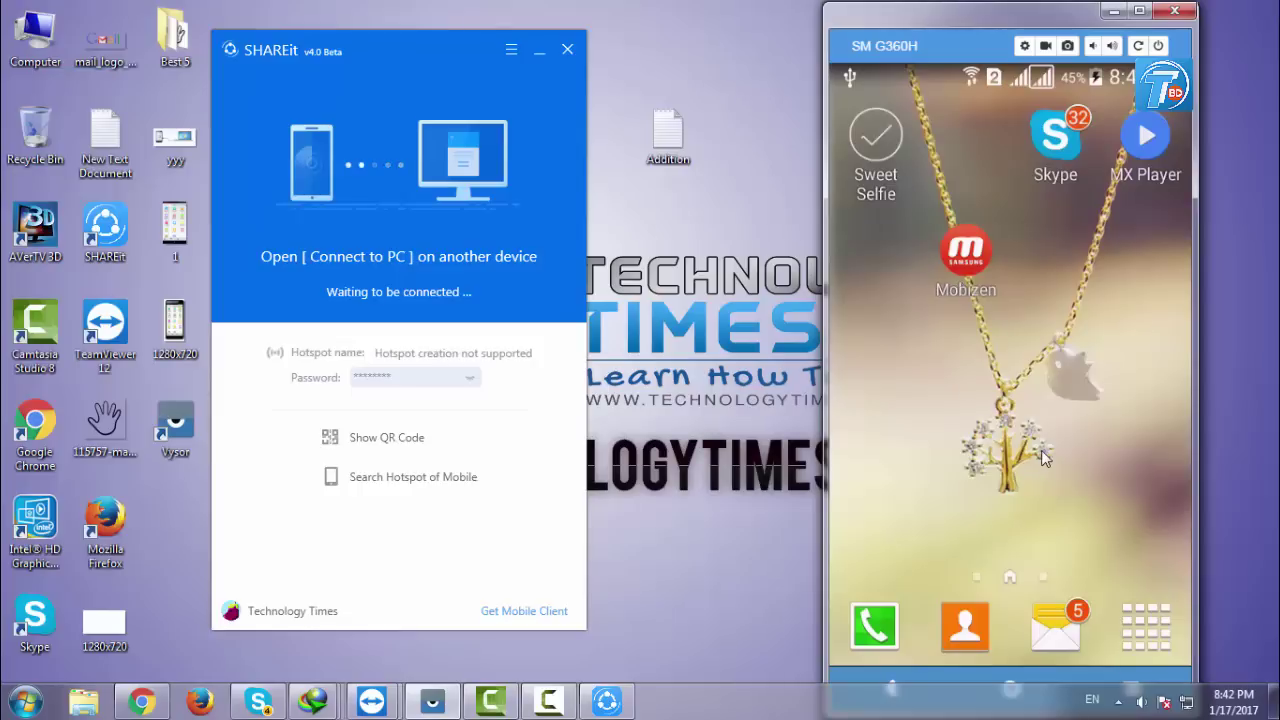
# Open the My Files app from the mirrored phone's app list.
pyautogui.moveTo(919, 416); pyautogui.dragTo(1059, 427)
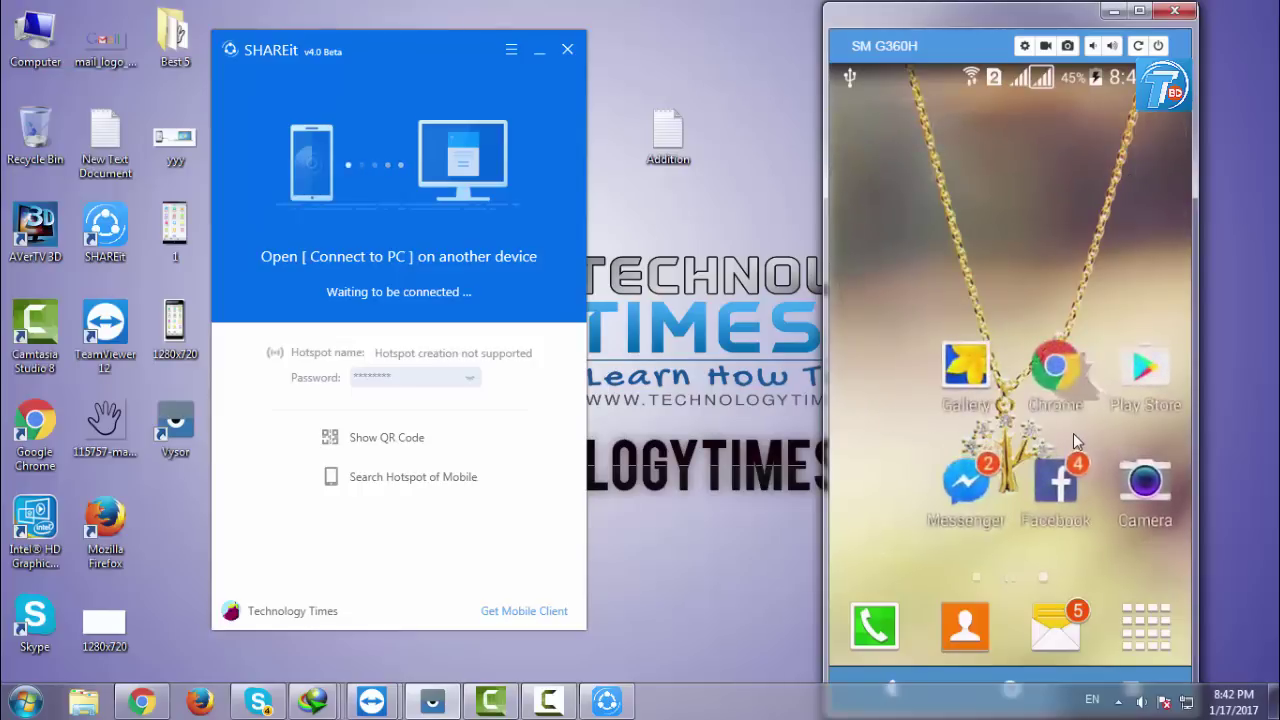
pyautogui.moveTo(1109, 541); pyautogui.dragTo(1063, 477)
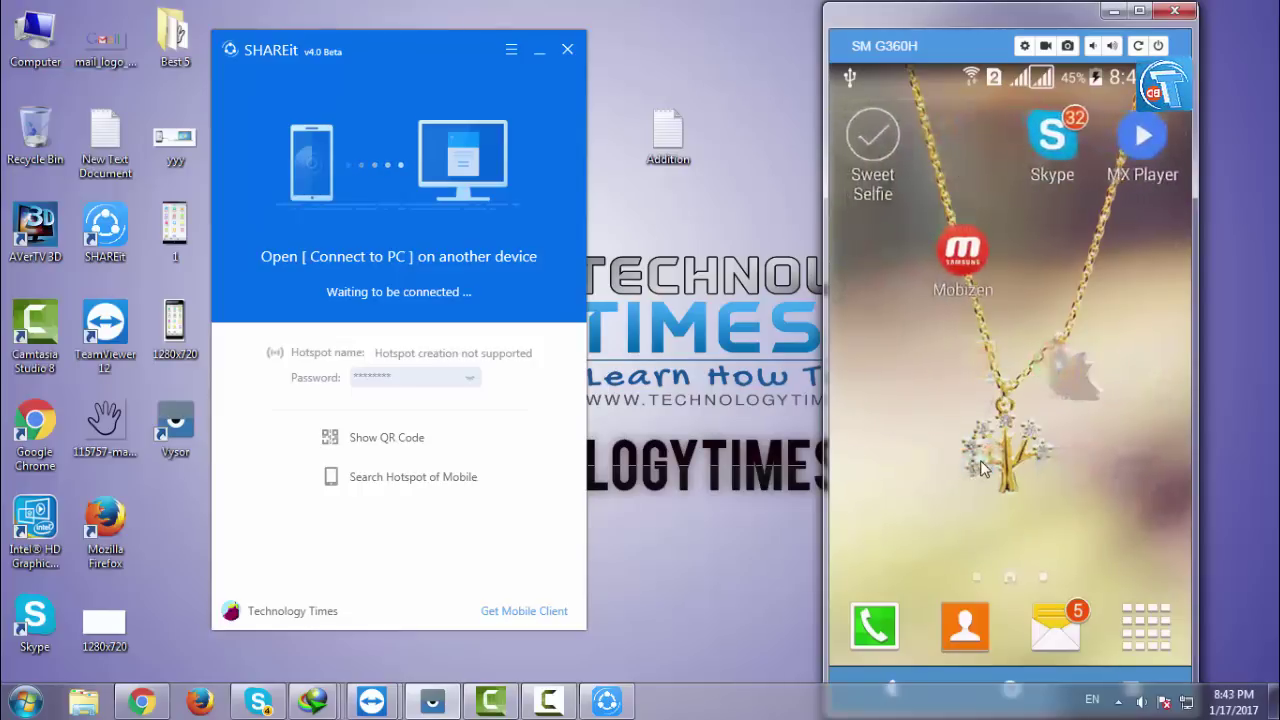
pyautogui.click(1148, 622)
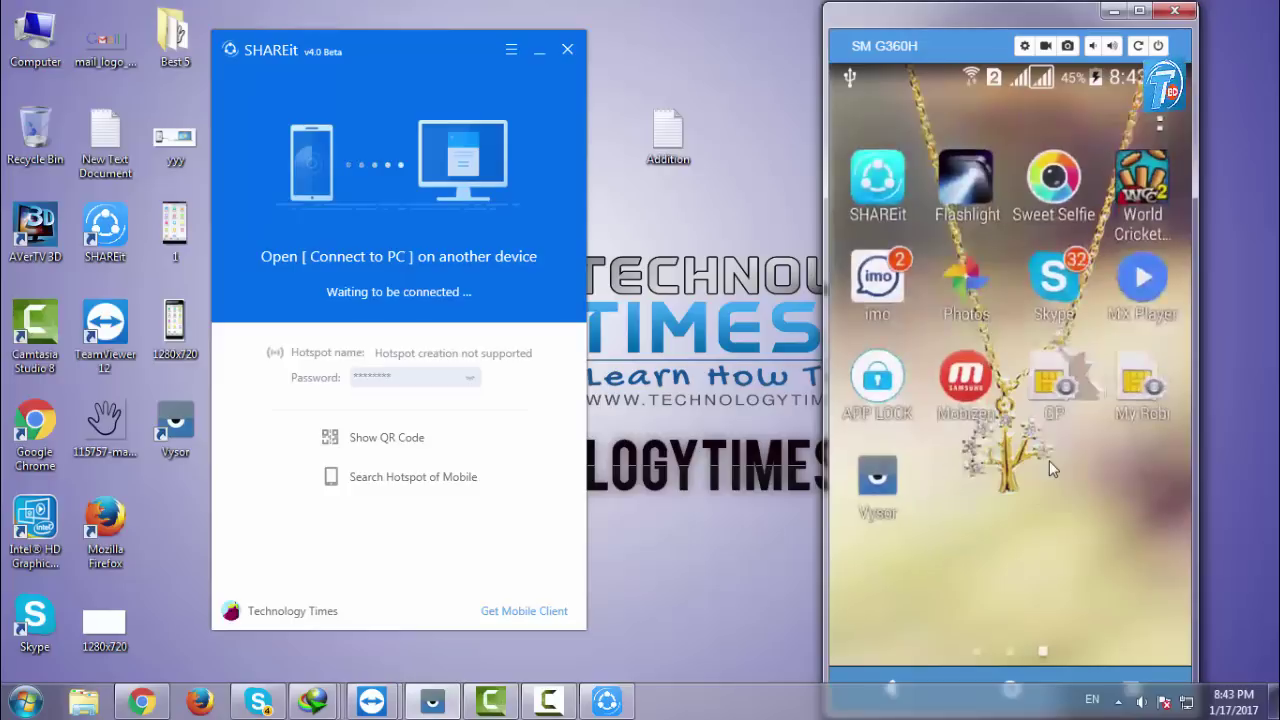
pyautogui.moveTo(1104, 327); pyautogui.dragTo(868, 325)
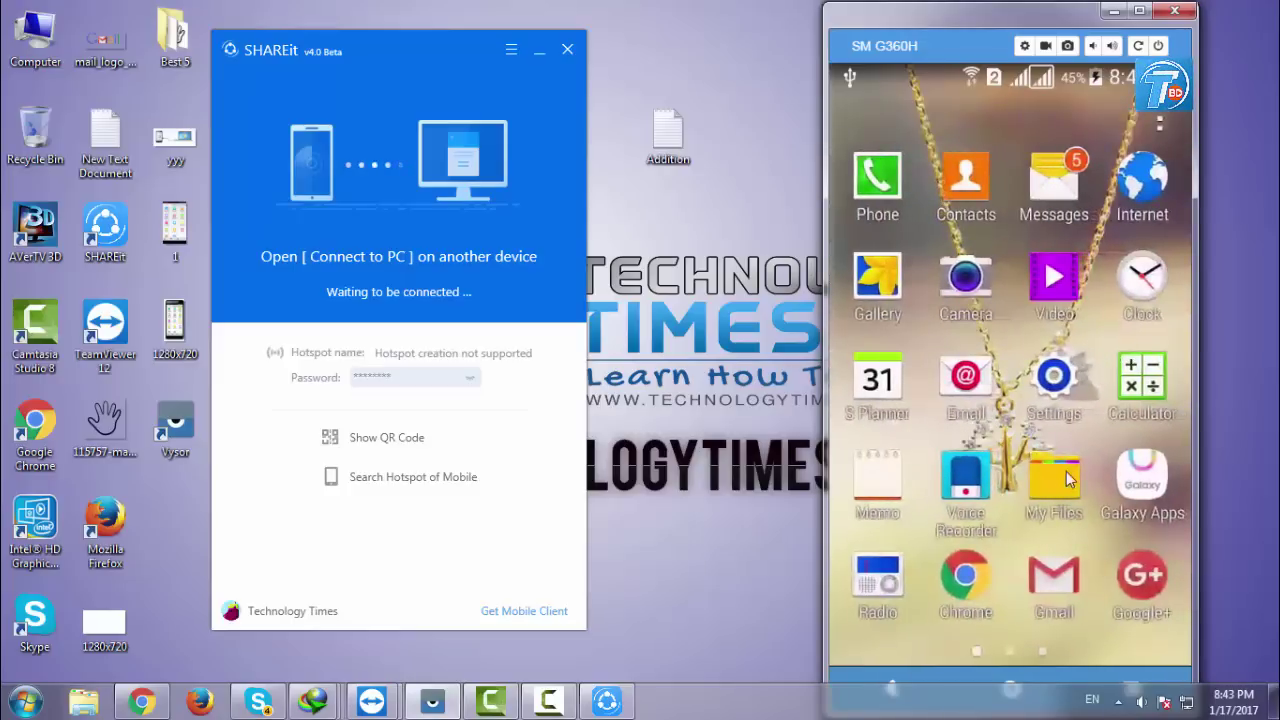
pyautogui.click(1060, 485)
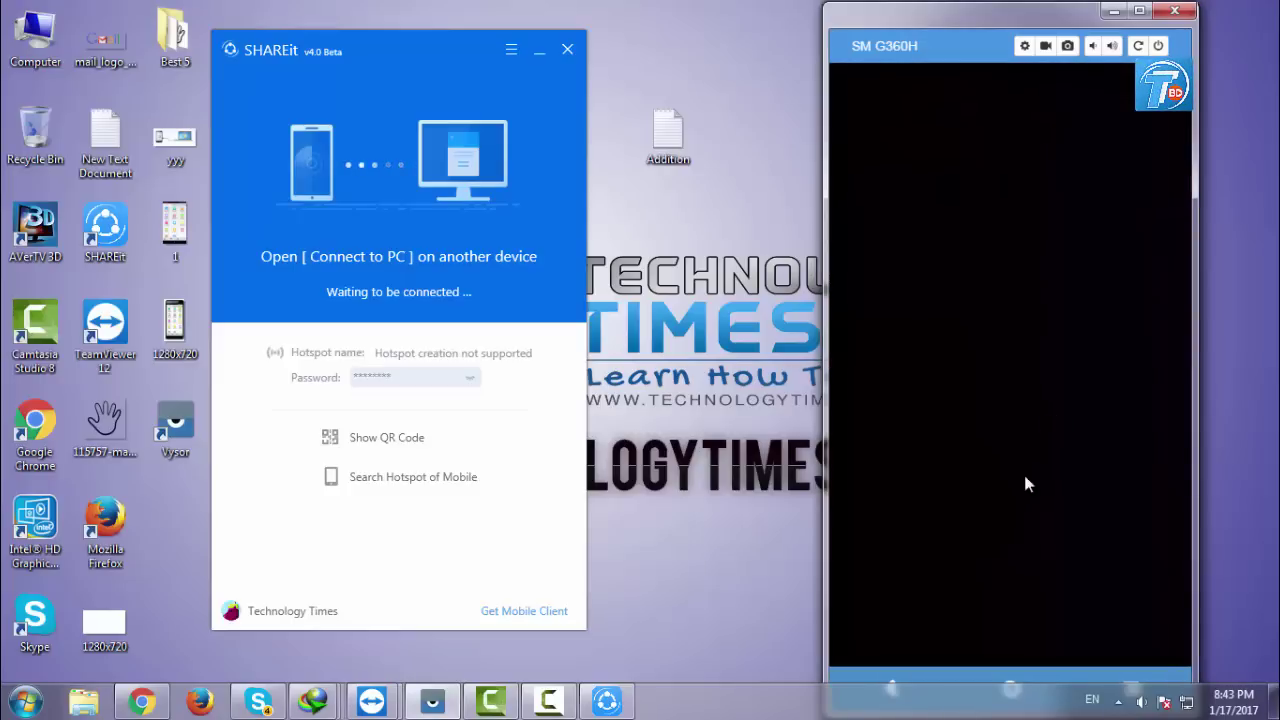
# Browse the SD card to the Movies folder under Android/data/com.rsupport.mobizen.sec/files.
pyautogui.scroll(-3, 1020, 287)
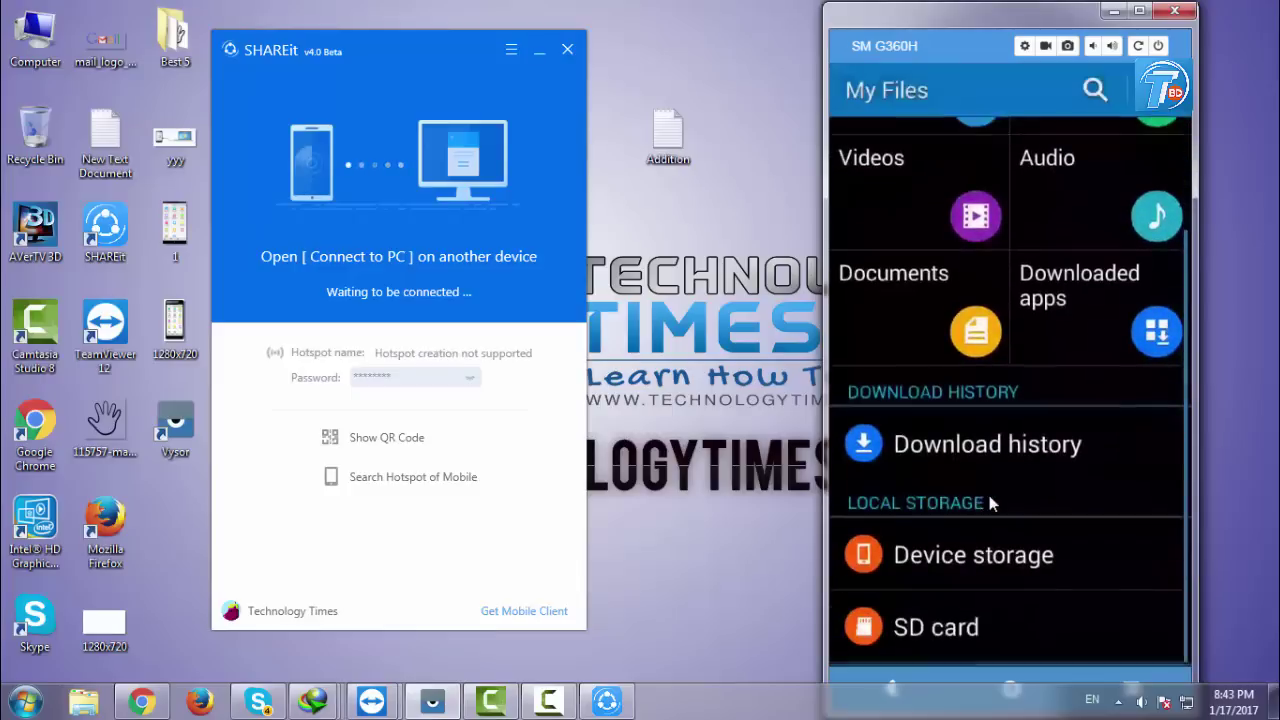
pyautogui.click(962, 628)
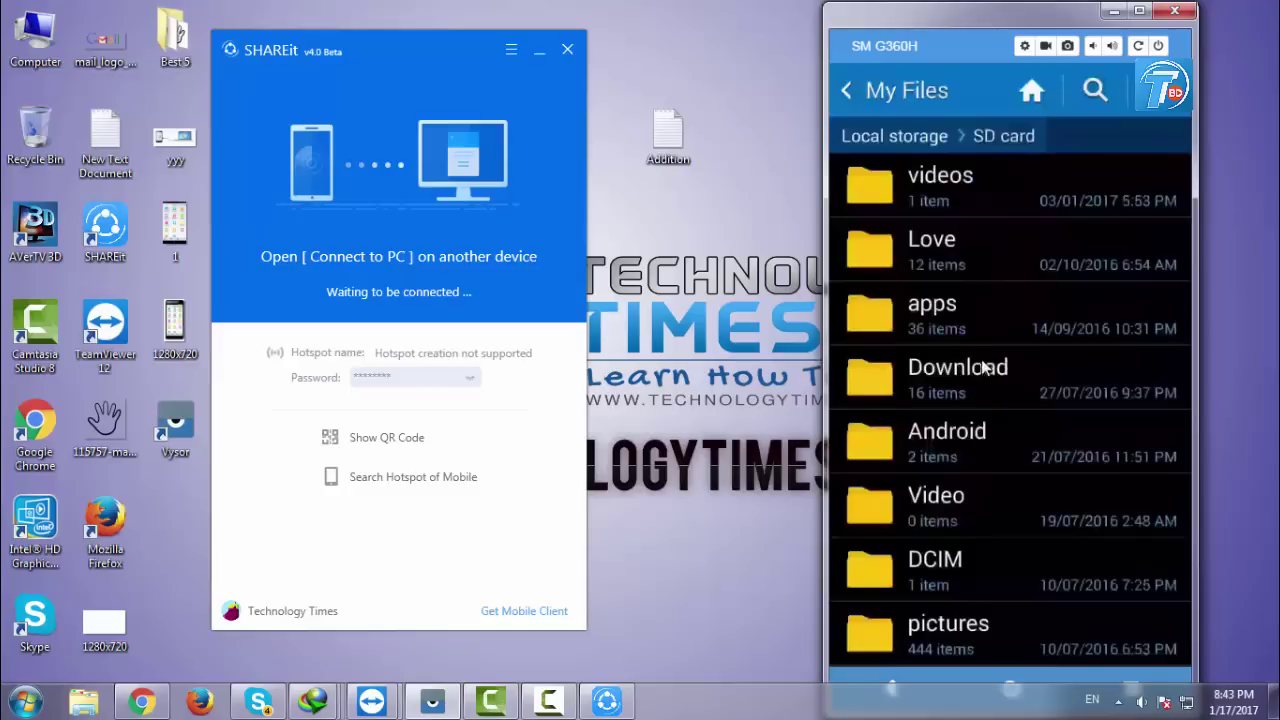
pyautogui.click(990, 426)
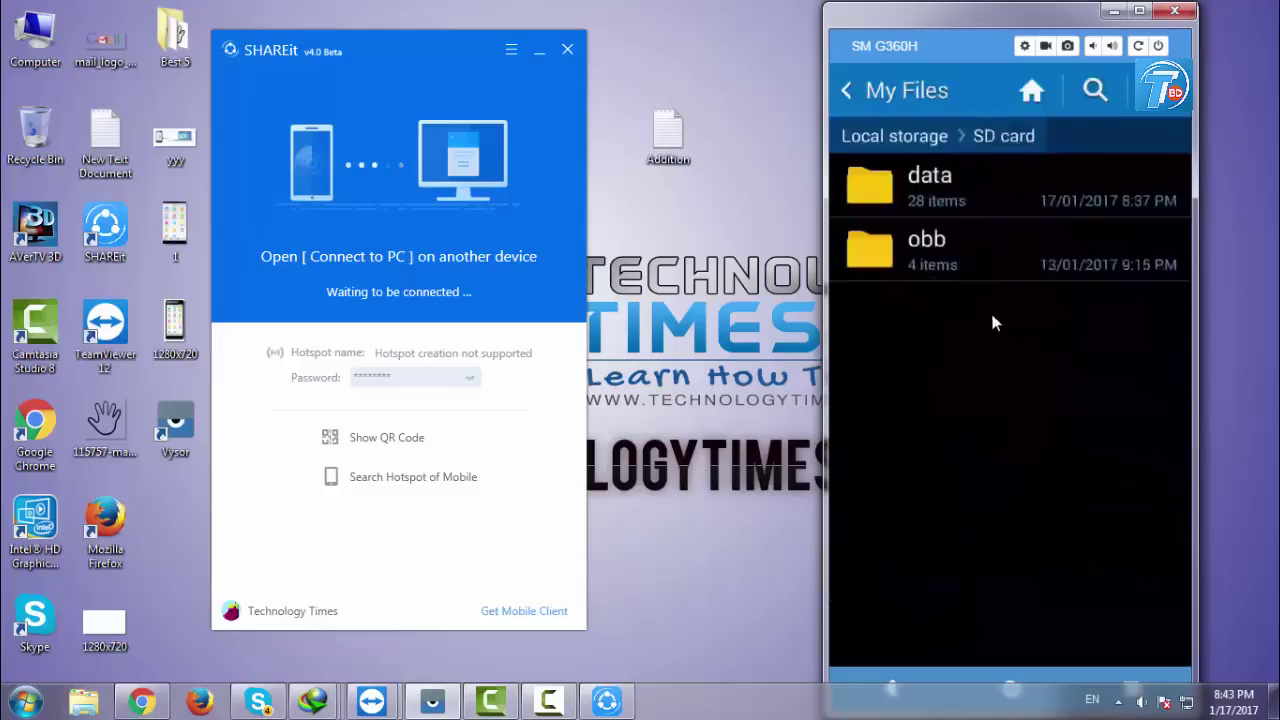
pyautogui.click(974, 186)
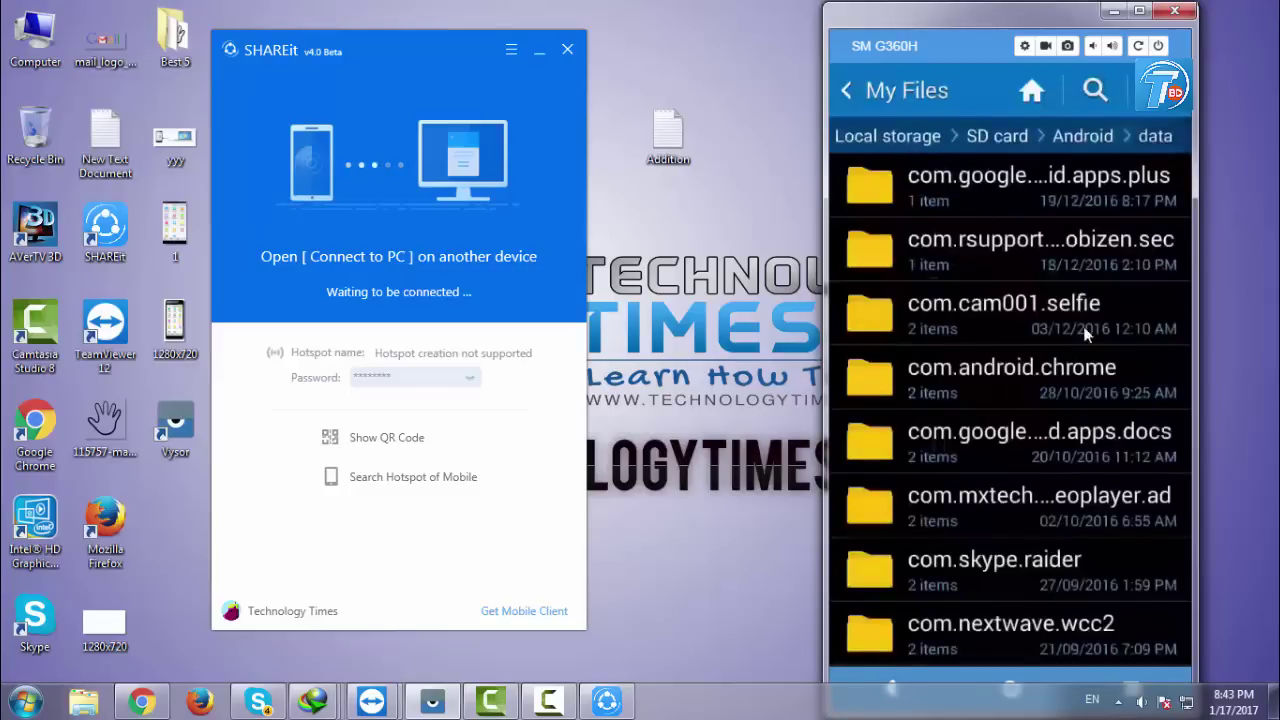
pyautogui.click(1103, 249)
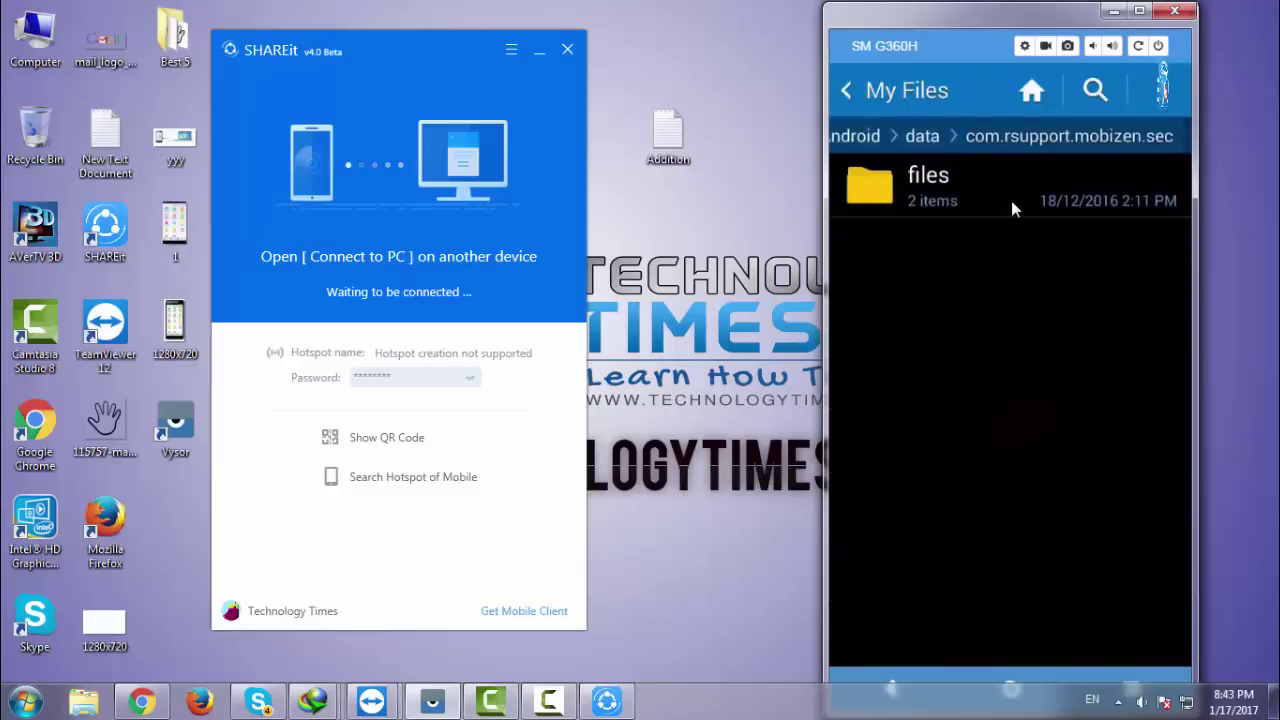
pyautogui.click(1011, 200)
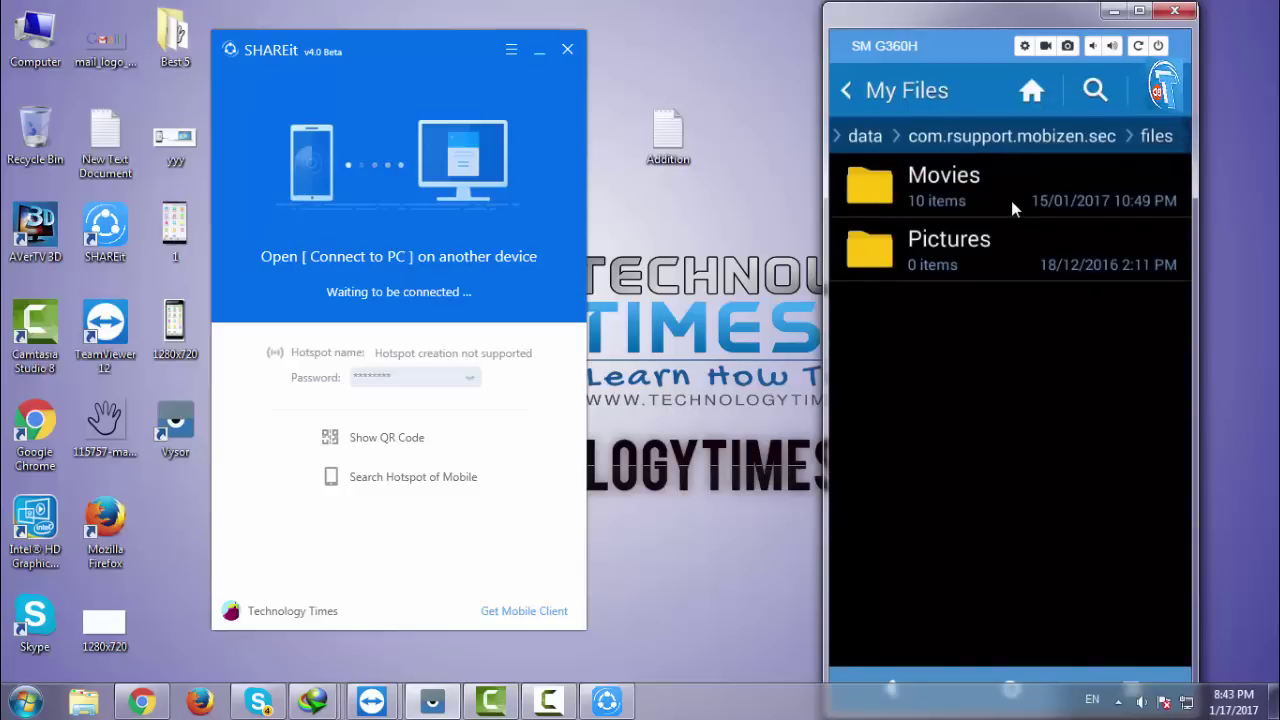
pyautogui.click(1011, 200)
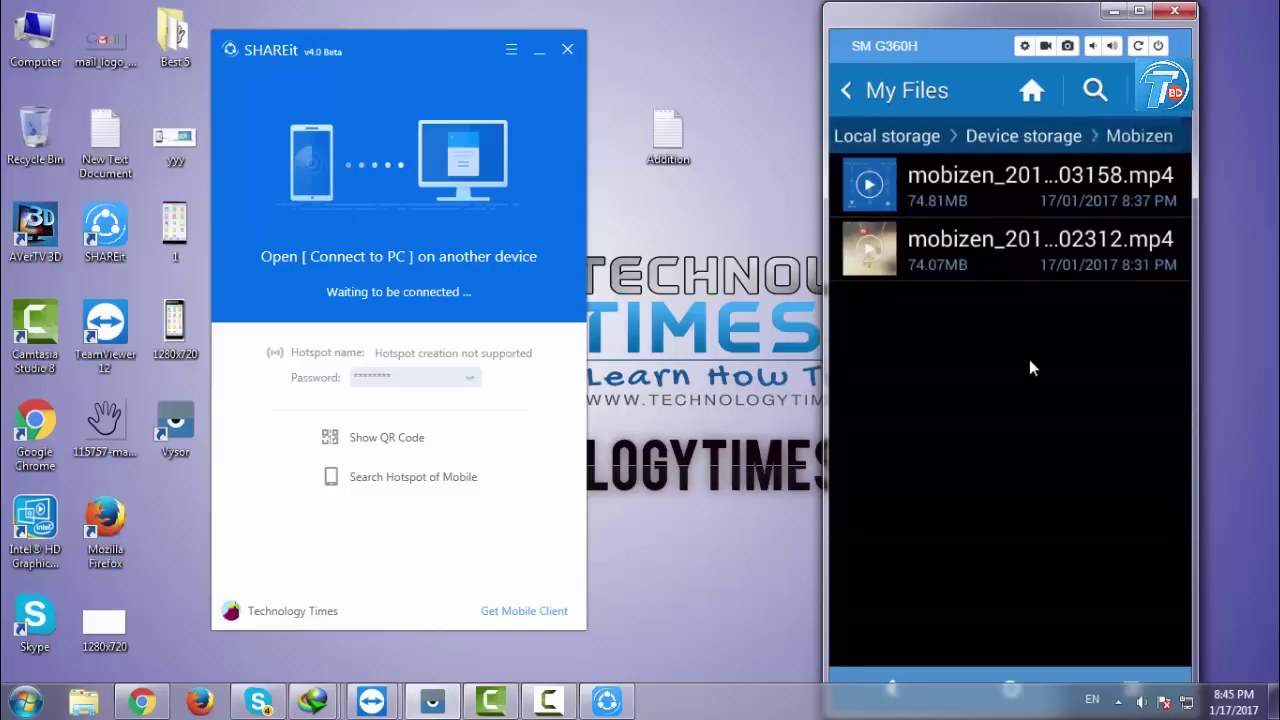
# Select both mobizen MP4 recordings in the Mobizen folder of the device storage and share them via SHAREit.
pyautogui.click(984, 176)
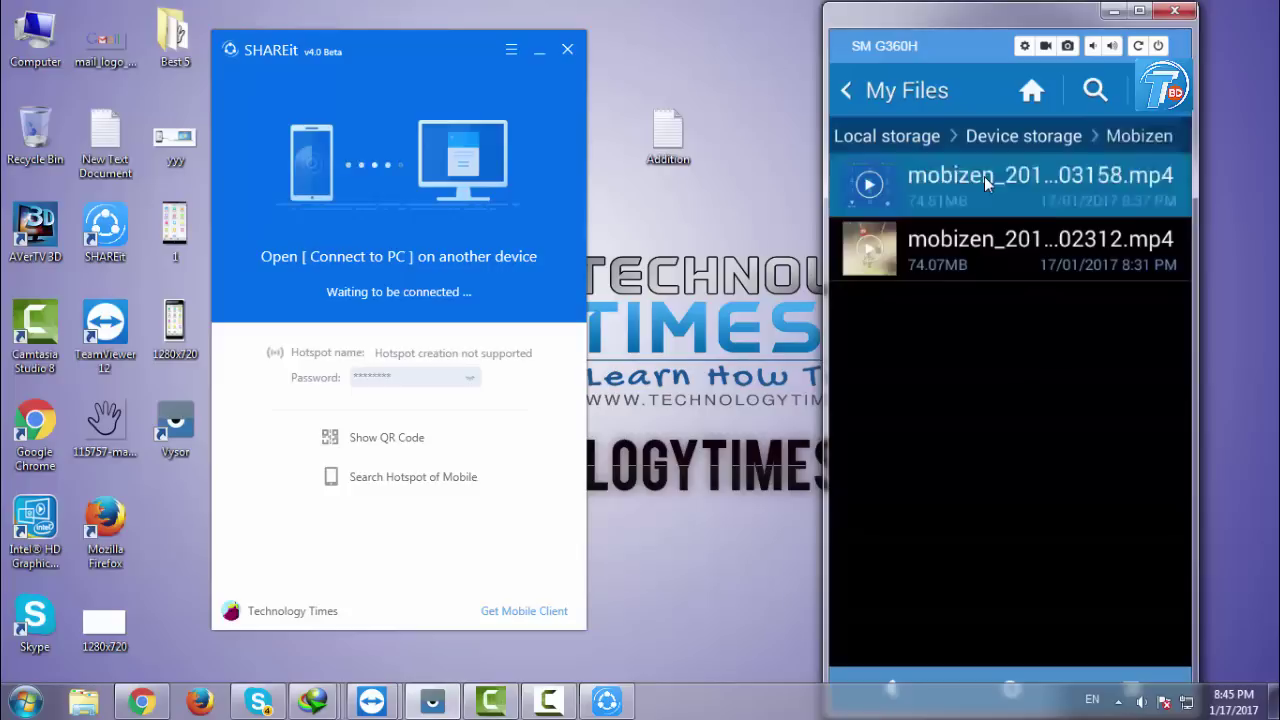
pyautogui.click(884, 250)
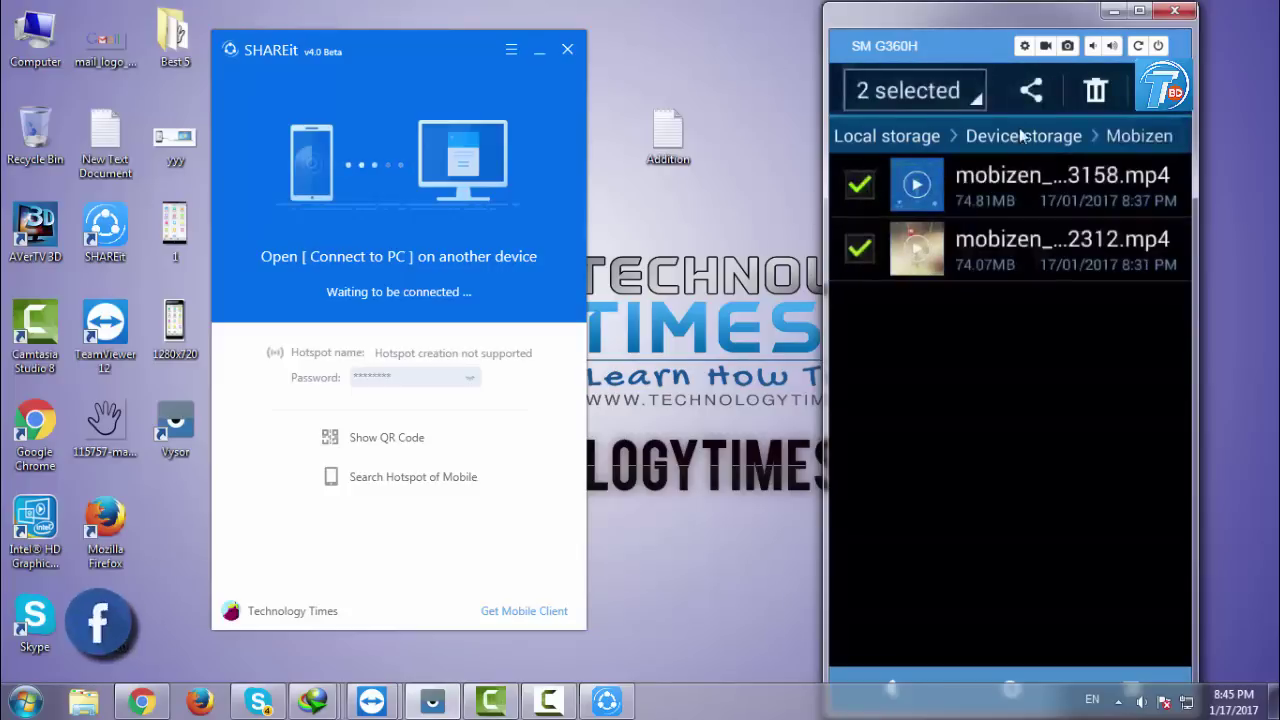
pyautogui.click(1034, 94)
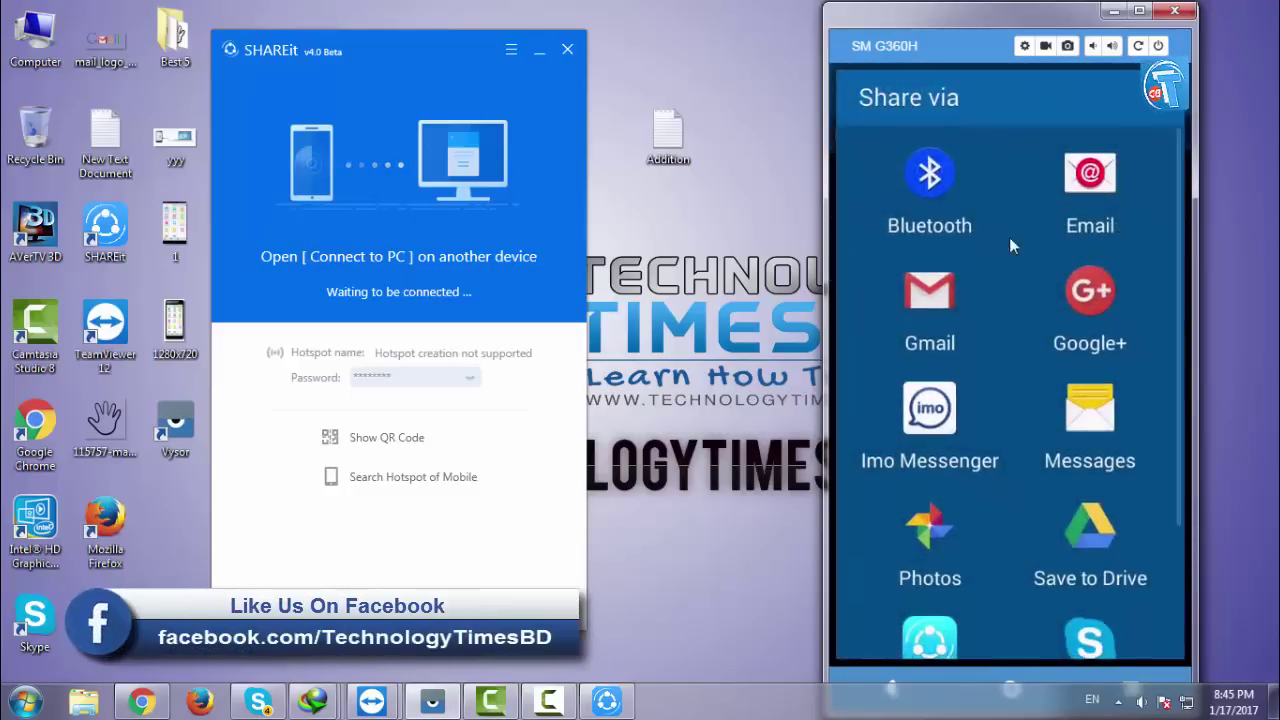
pyautogui.scroll(-3, 1009, 237)
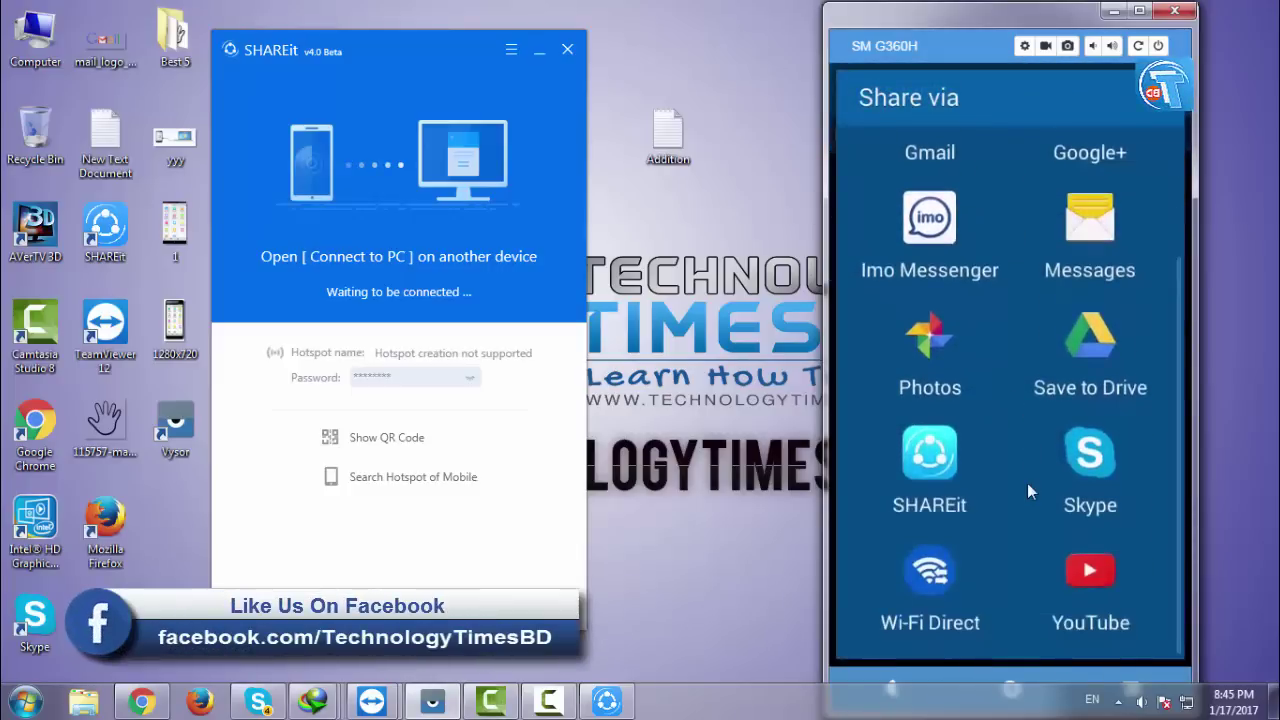
pyautogui.click(929, 455)
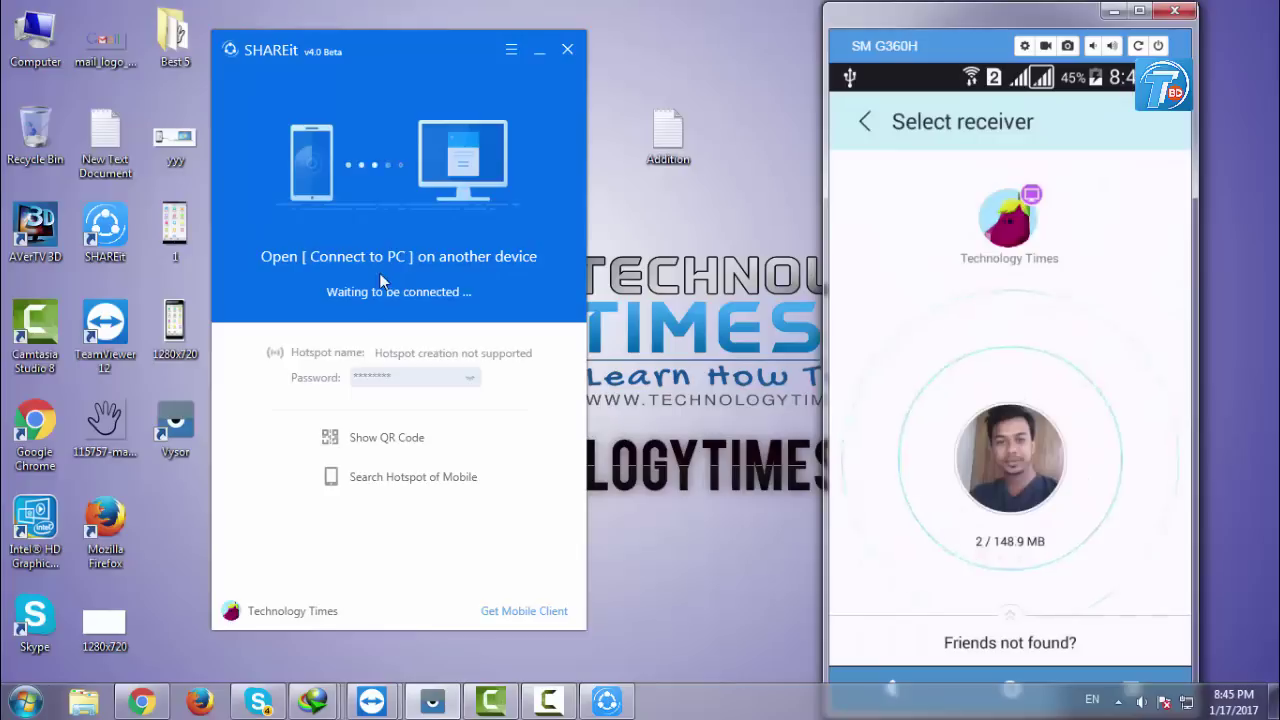
# Send the recordings to the Technology Times computer and arrange the SHAREit and phone mirror windows side by side.
pyautogui.moveTo(419, 39); pyautogui.dragTo(419, 49)
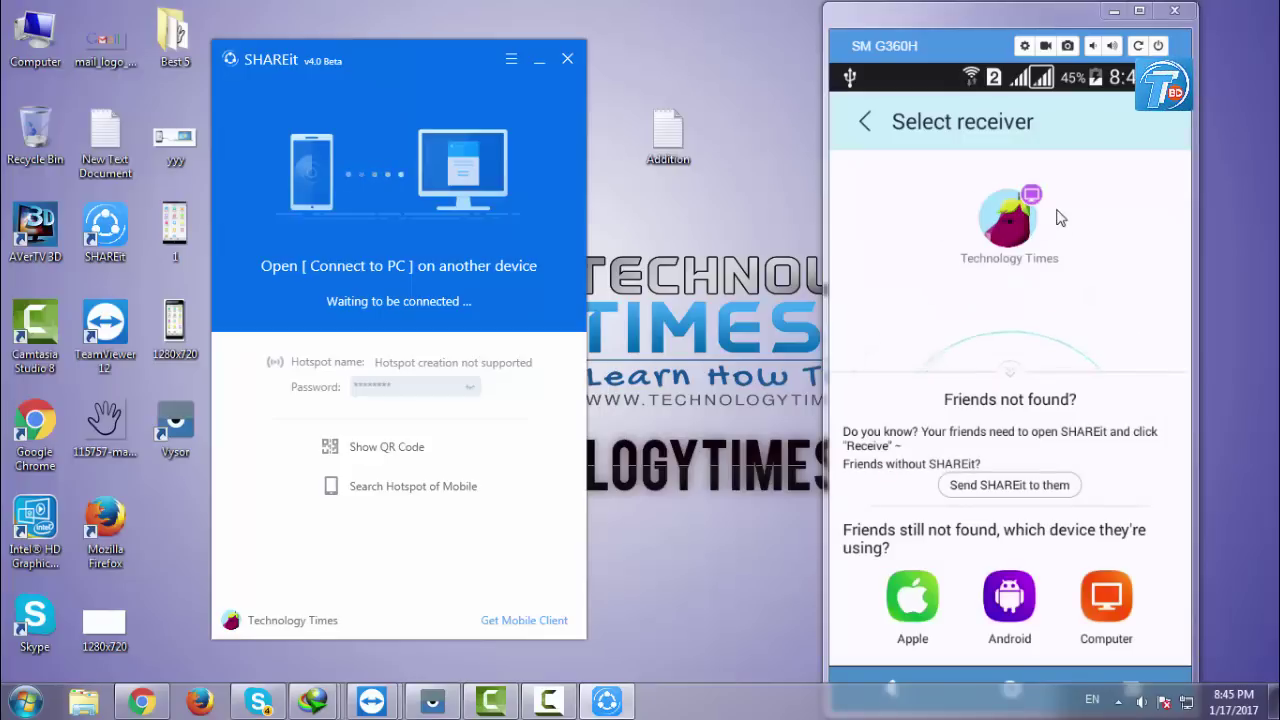
pyautogui.click(1008, 222)
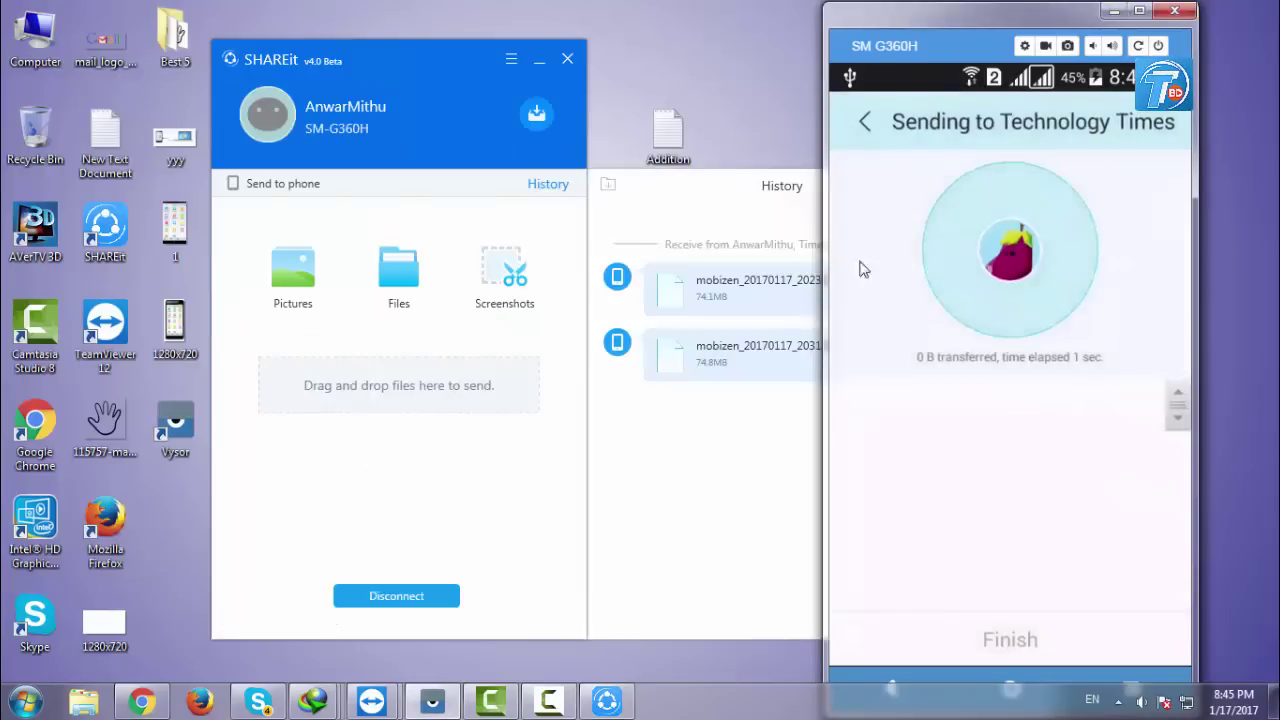
pyautogui.moveTo(474, 60); pyautogui.dragTo(315, 46)
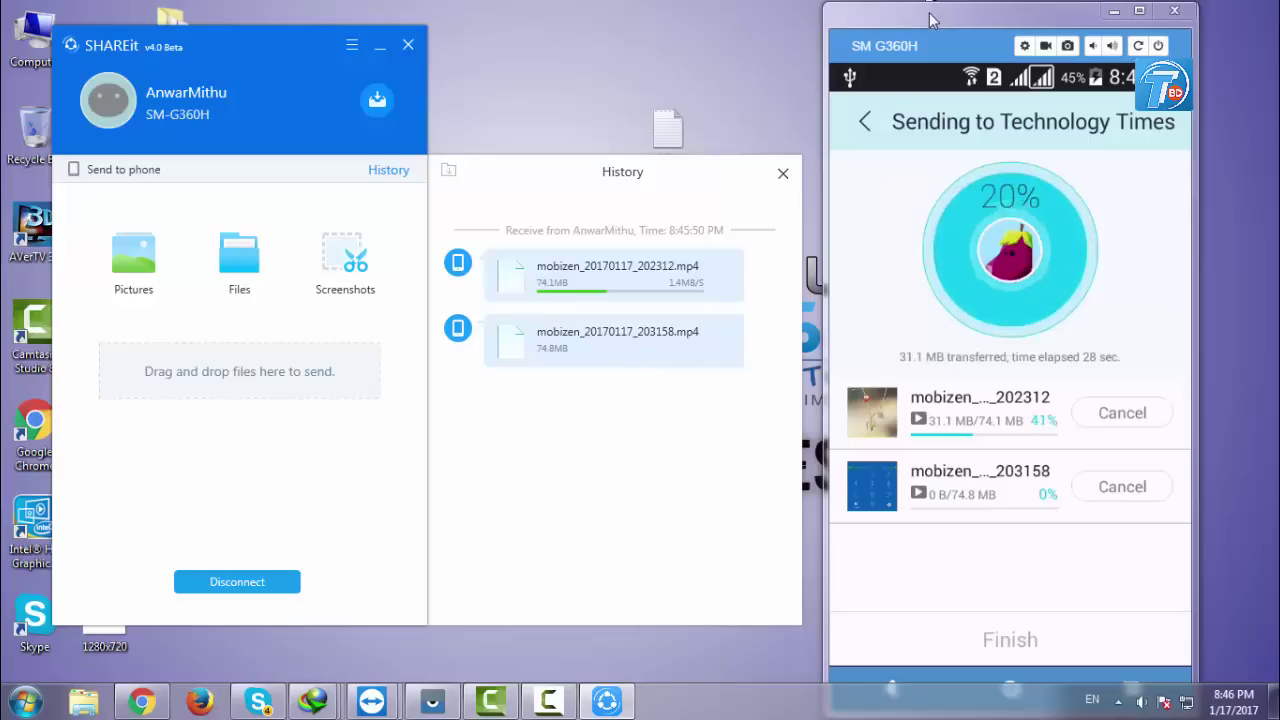
pyautogui.moveTo(928, 13); pyautogui.dragTo(919, 18)
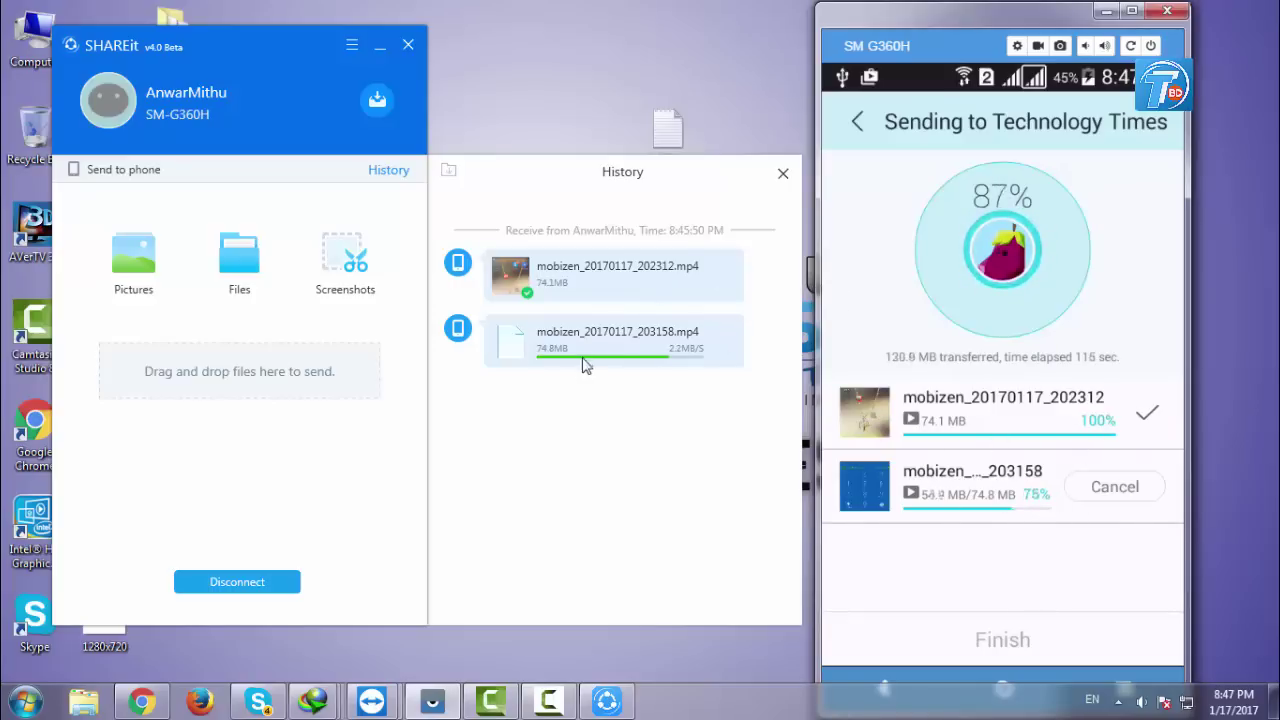
pyautogui.rightClick(539, 64)
pyautogui.click(590, 108)
pyautogui.rightClick(548, 56)
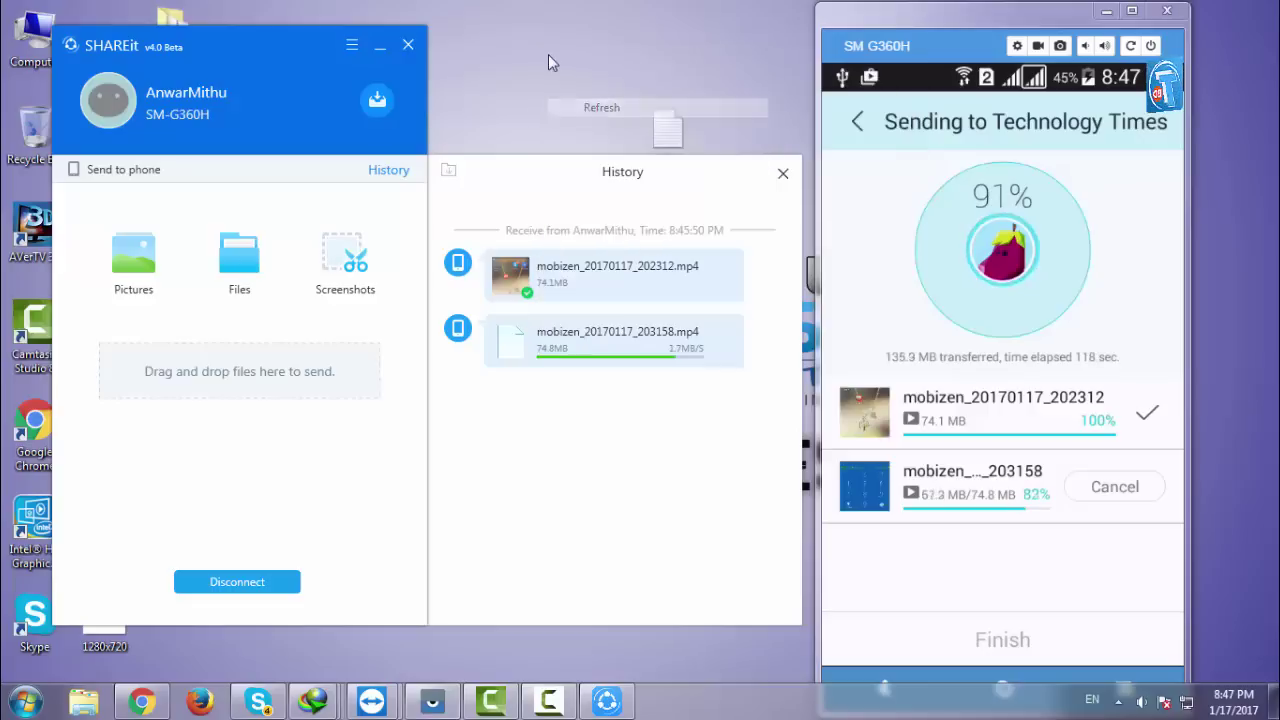
pyautogui.click(581, 108)
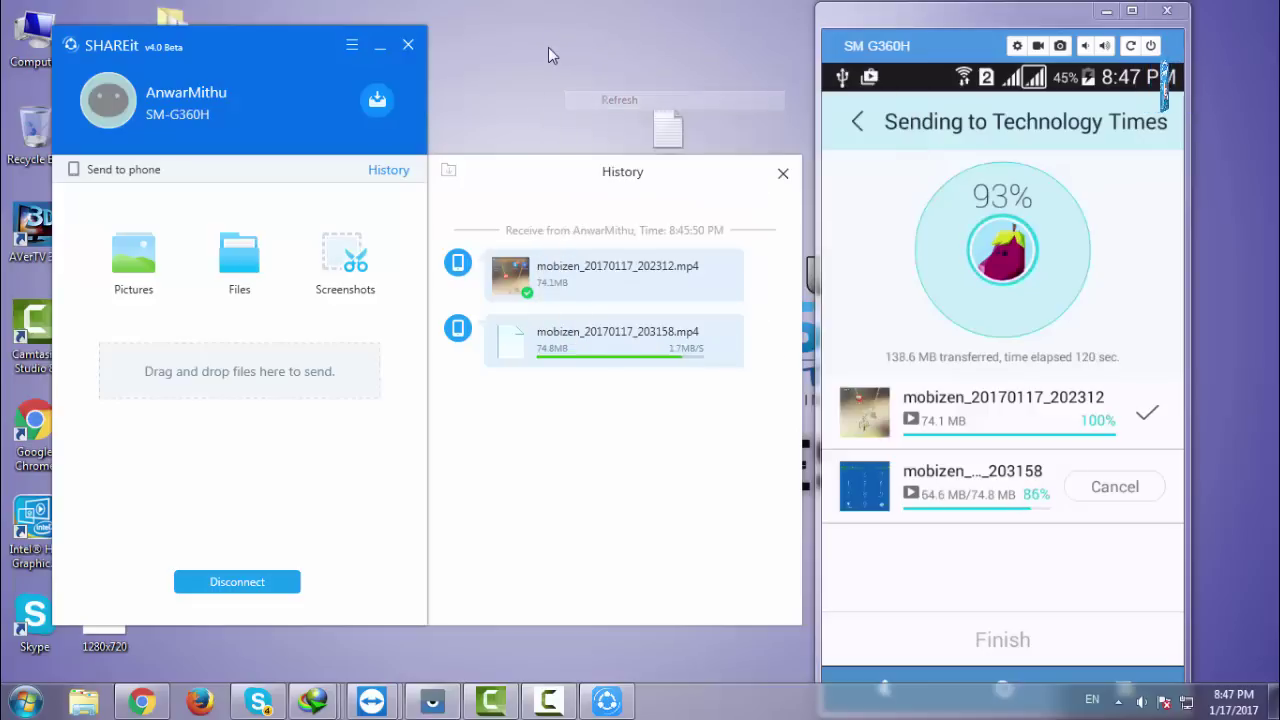
pyautogui.rightClick(557, 42)
pyautogui.click(600, 100)
pyautogui.rightClick(557, 38)
pyautogui.click(591, 94)
pyautogui.rightClick(567, 50)
pyautogui.click(610, 100)
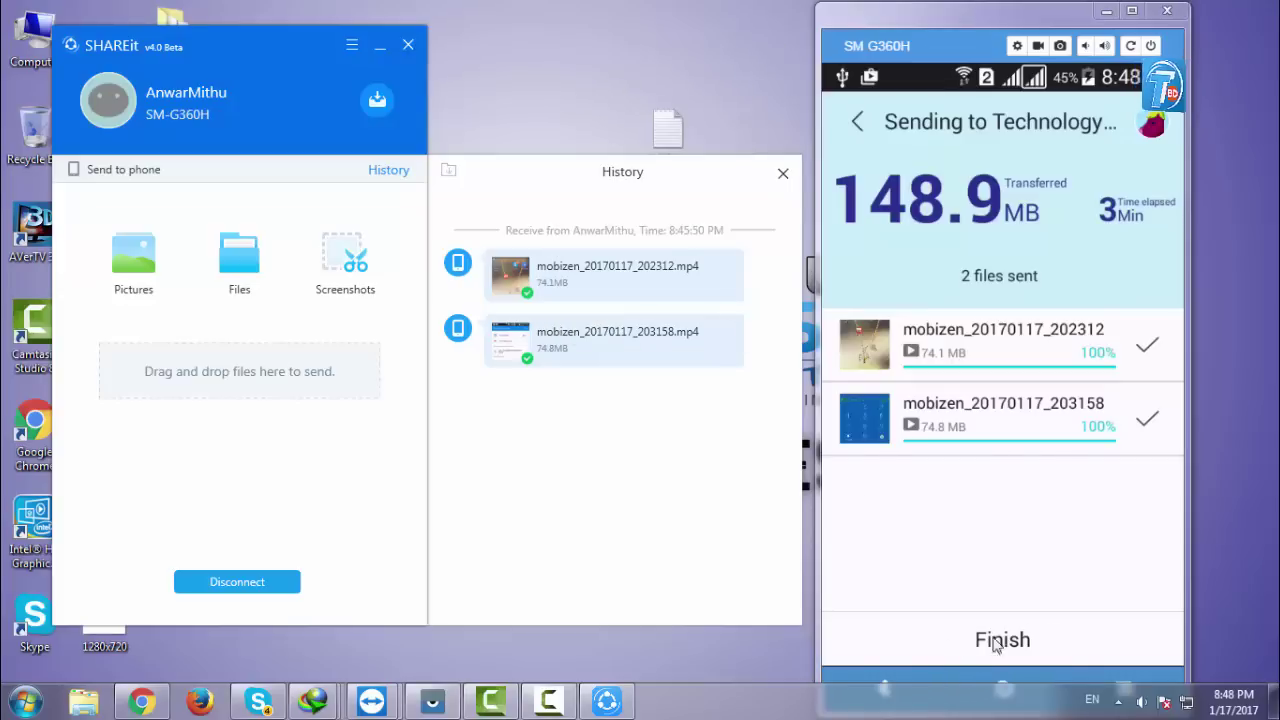
# Finish the completed SHAREit transfer on the phone.
pyautogui.click(952, 646)
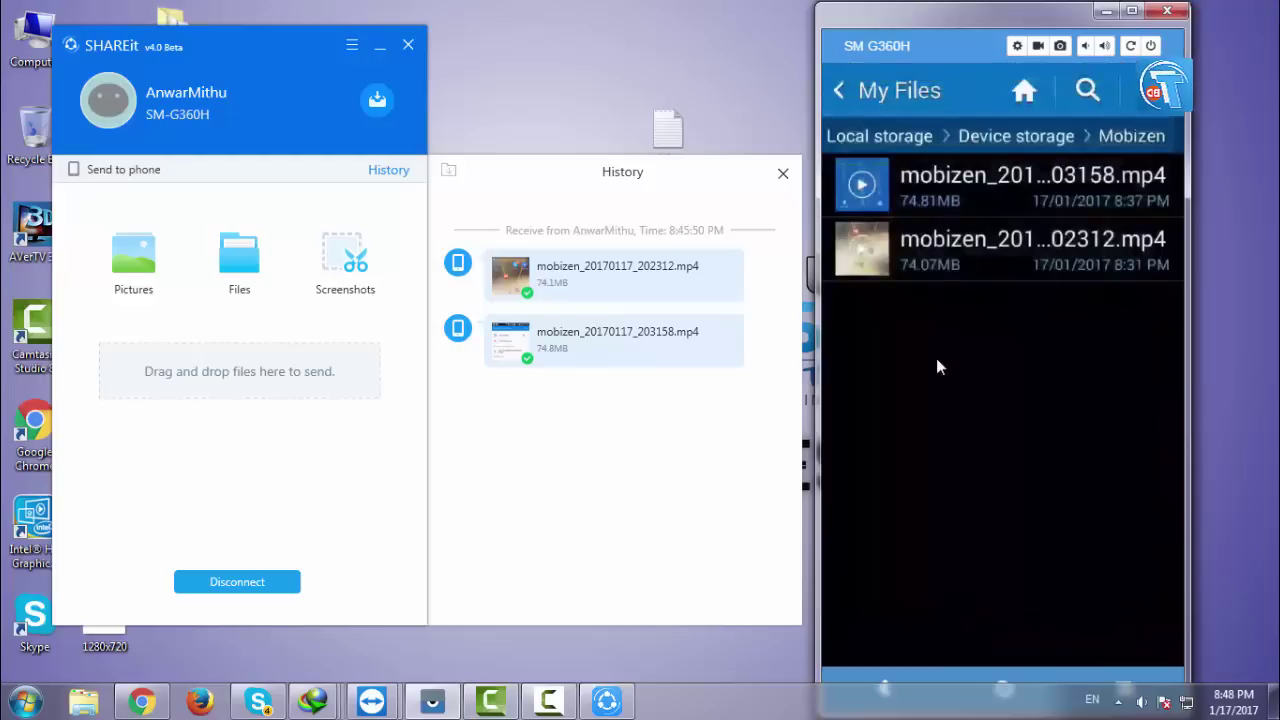
pyautogui.rightClick(593, 20)
pyautogui.click(627, 77)
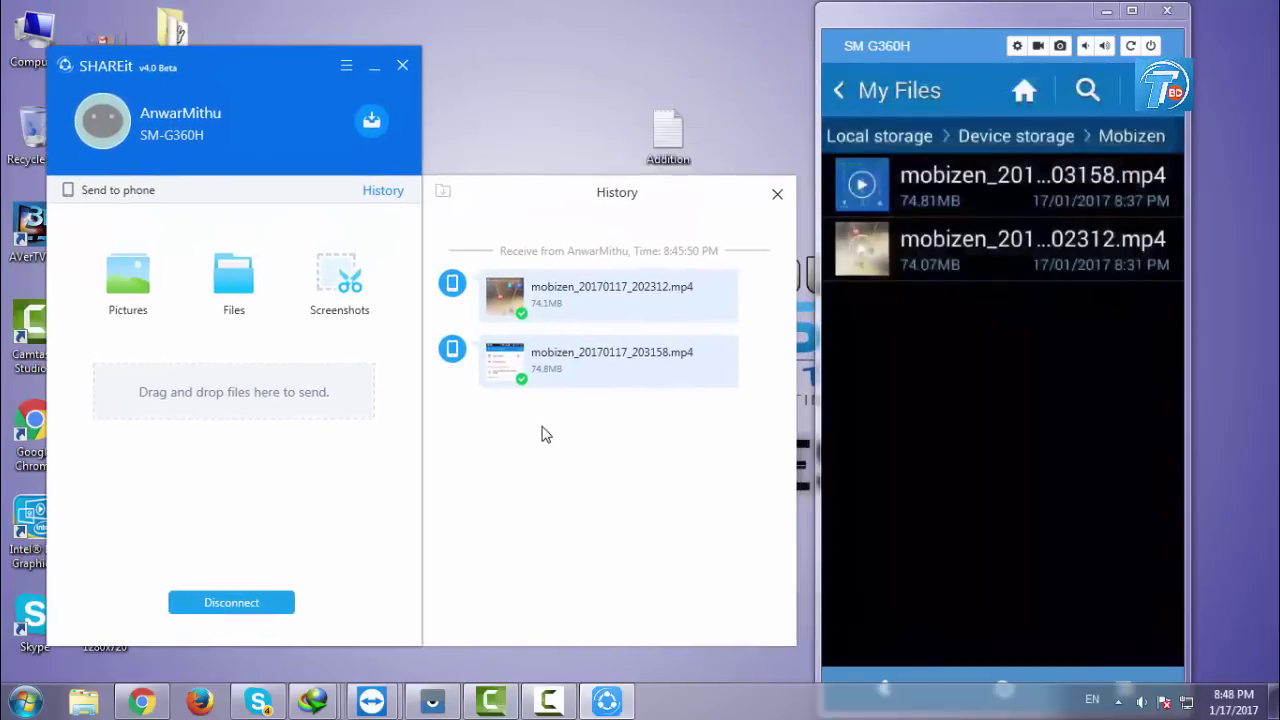
pyautogui.rightClick(548, 8)
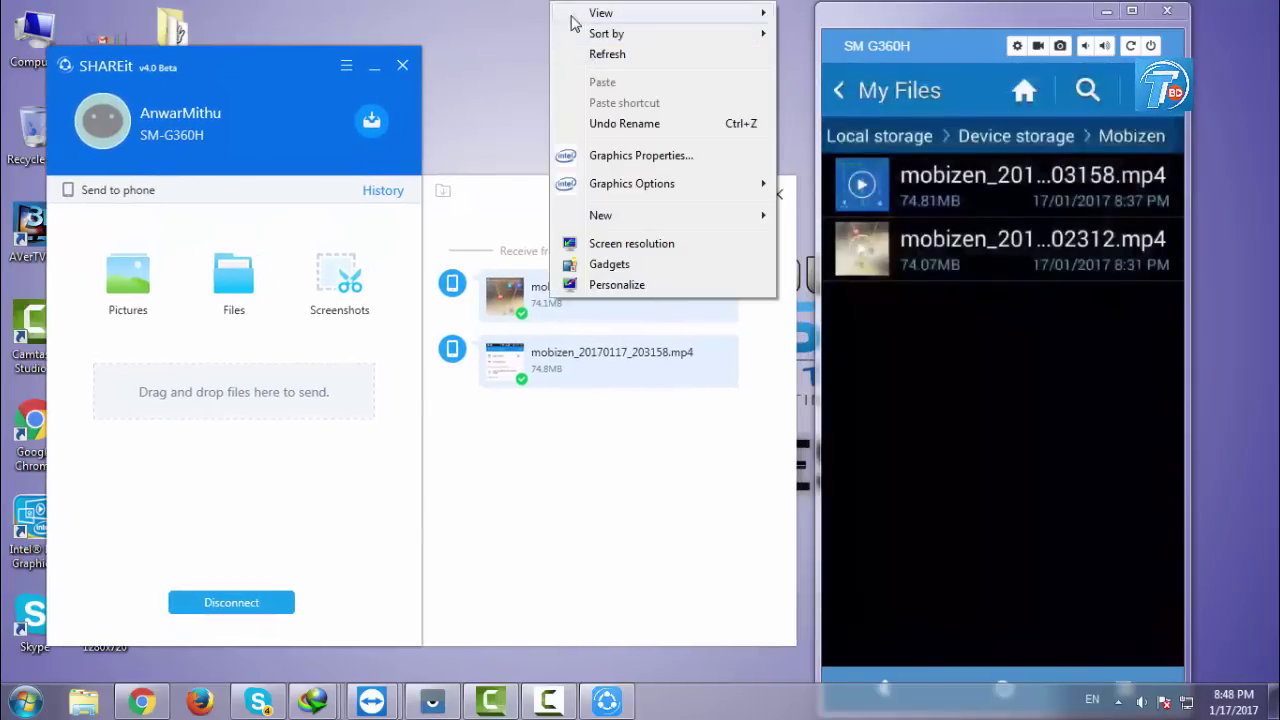
pyautogui.click(590, 51)
pyautogui.rightClick(538, 9)
pyautogui.rightClick(575, 72)
pyautogui.click(594, 124)
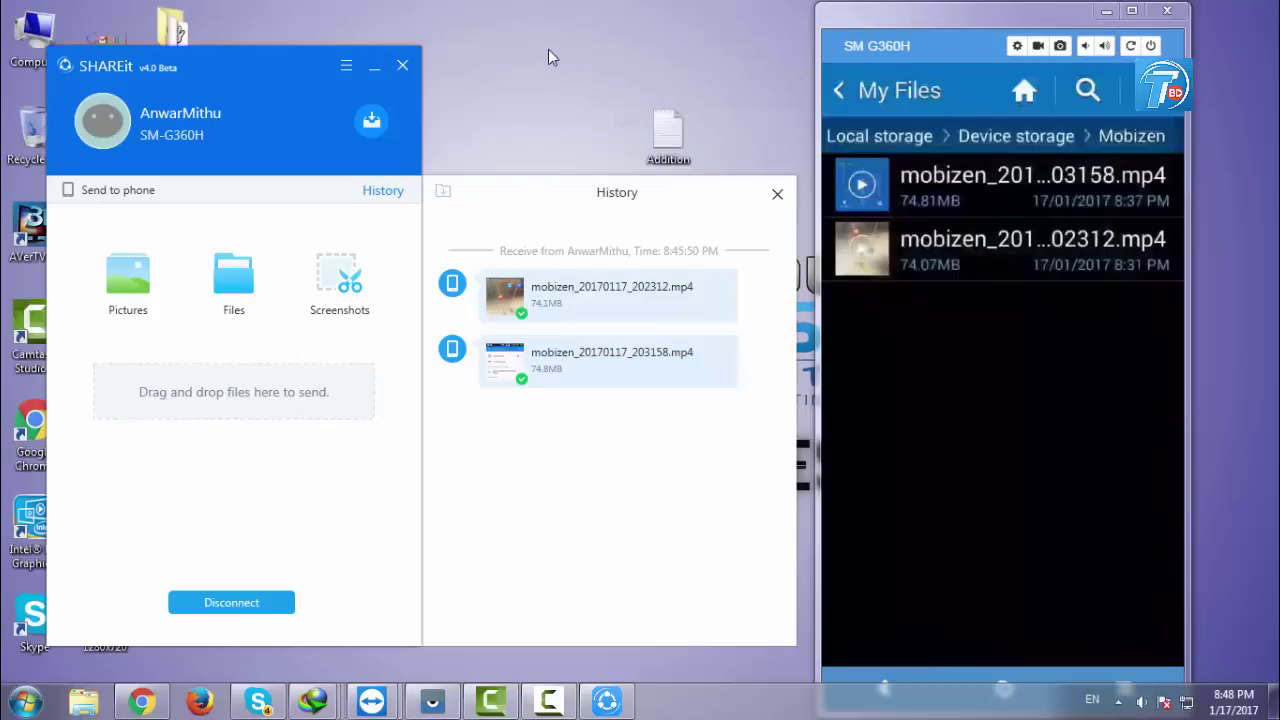
pyautogui.rightClick(548, 49)
pyautogui.click(583, 105)
# Switch to Chrome and view the Videos page of the Technology Times BD YouTube channel.
pyautogui.click(145, 700)
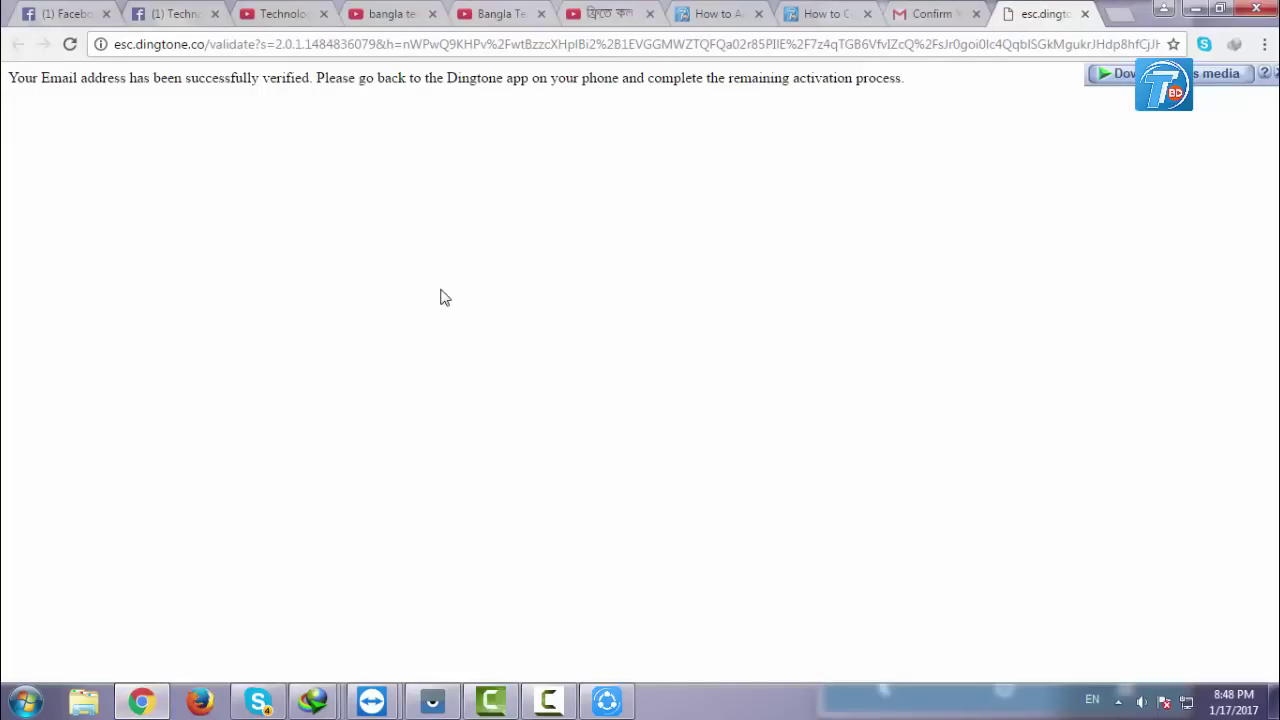
pyautogui.click(309, 8)
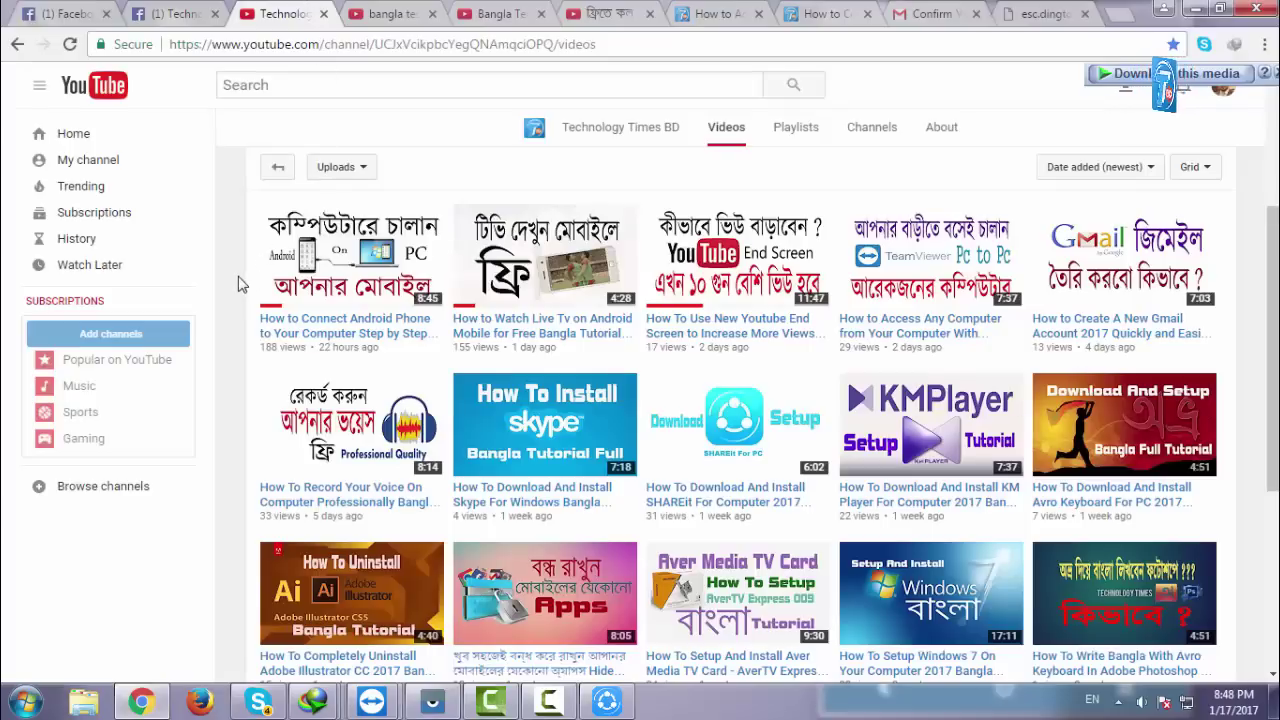
pyautogui.scroll(3, 240, 280)
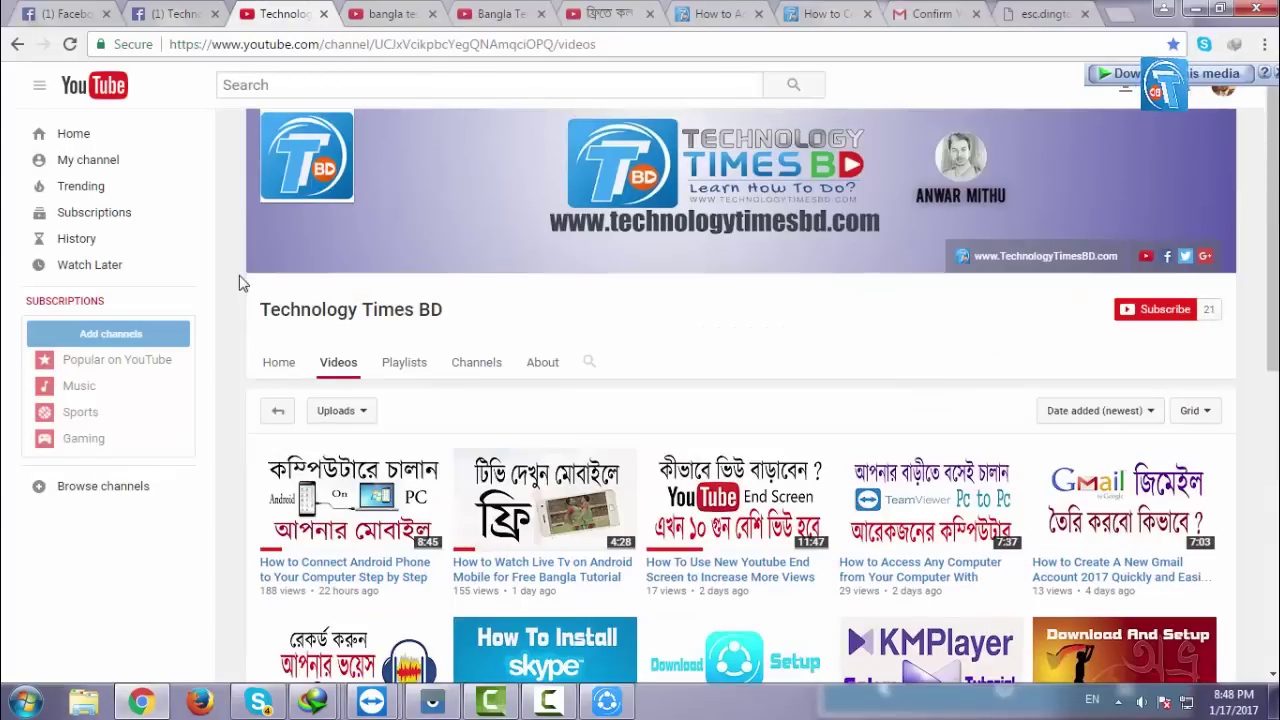
pyautogui.scroll(-2, 734, 309)
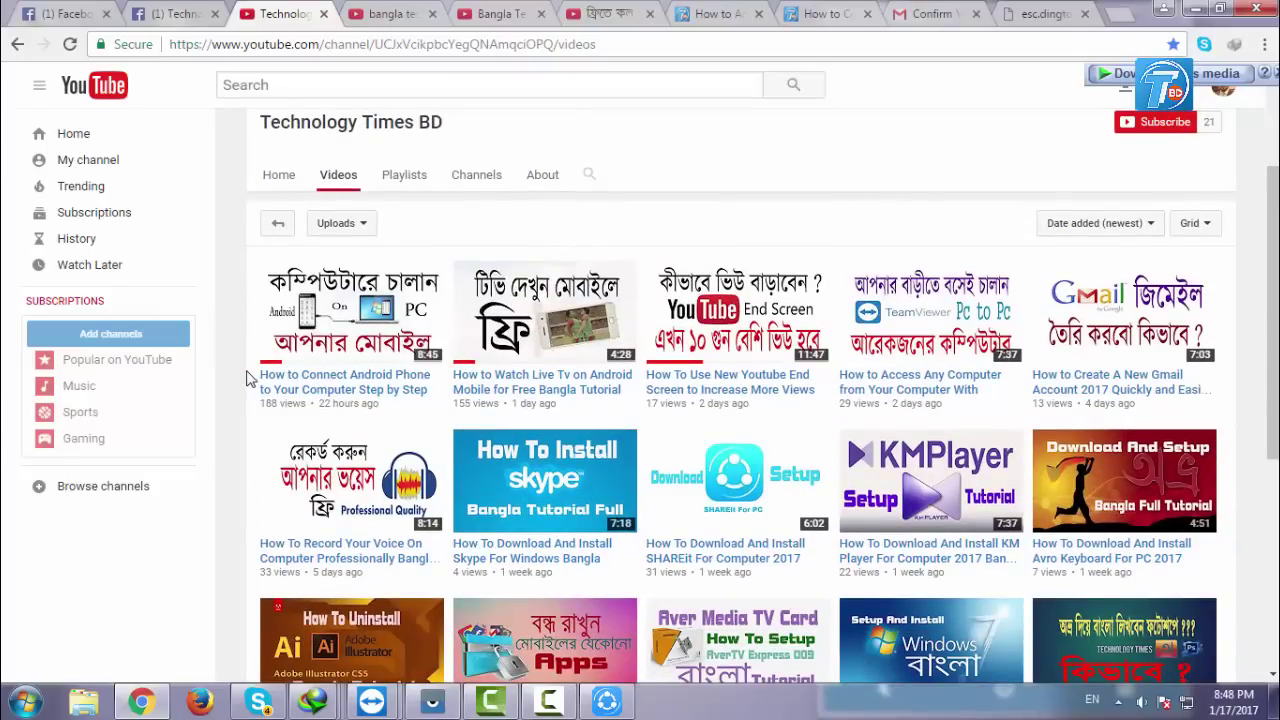
# Highlight the view count, age and title of the "How to Connect Android Phone to Your Computer Step by Step" video.
pyautogui.moveTo(275, 404); pyautogui.dragTo(385, 402)
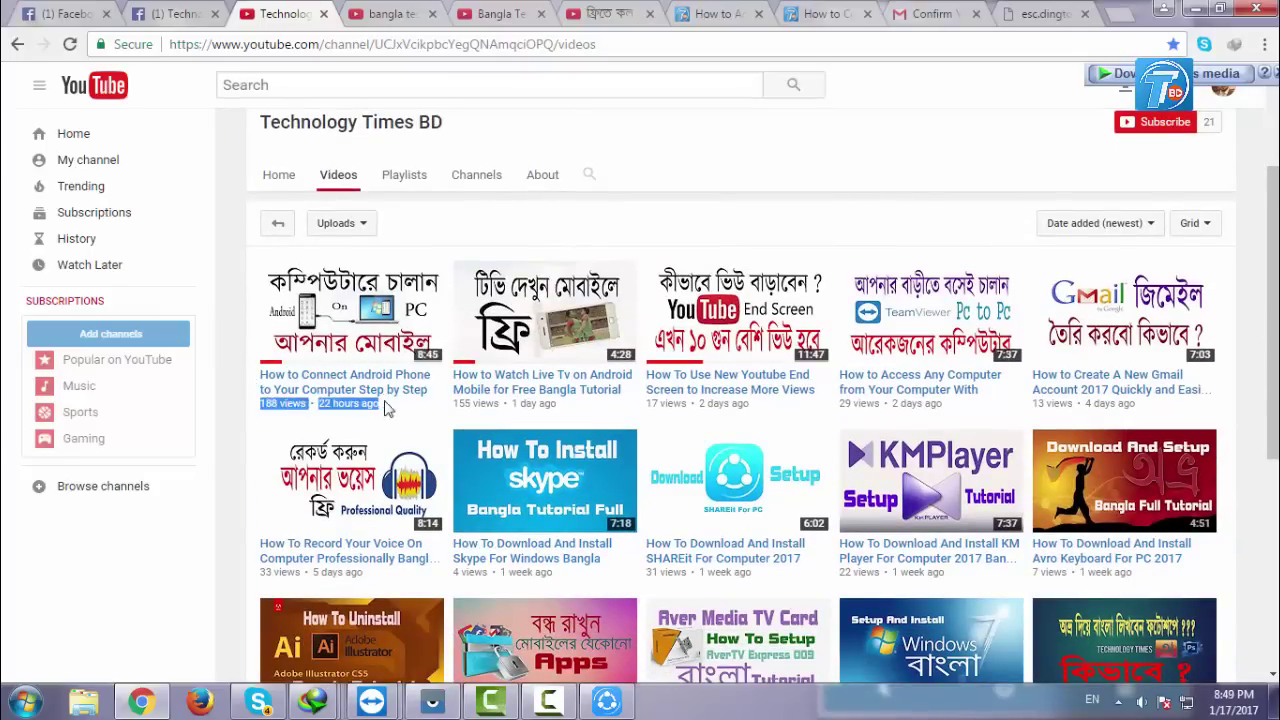
pyautogui.click(385, 408)
pyautogui.moveTo(247, 358); pyautogui.dragTo(391, 398)
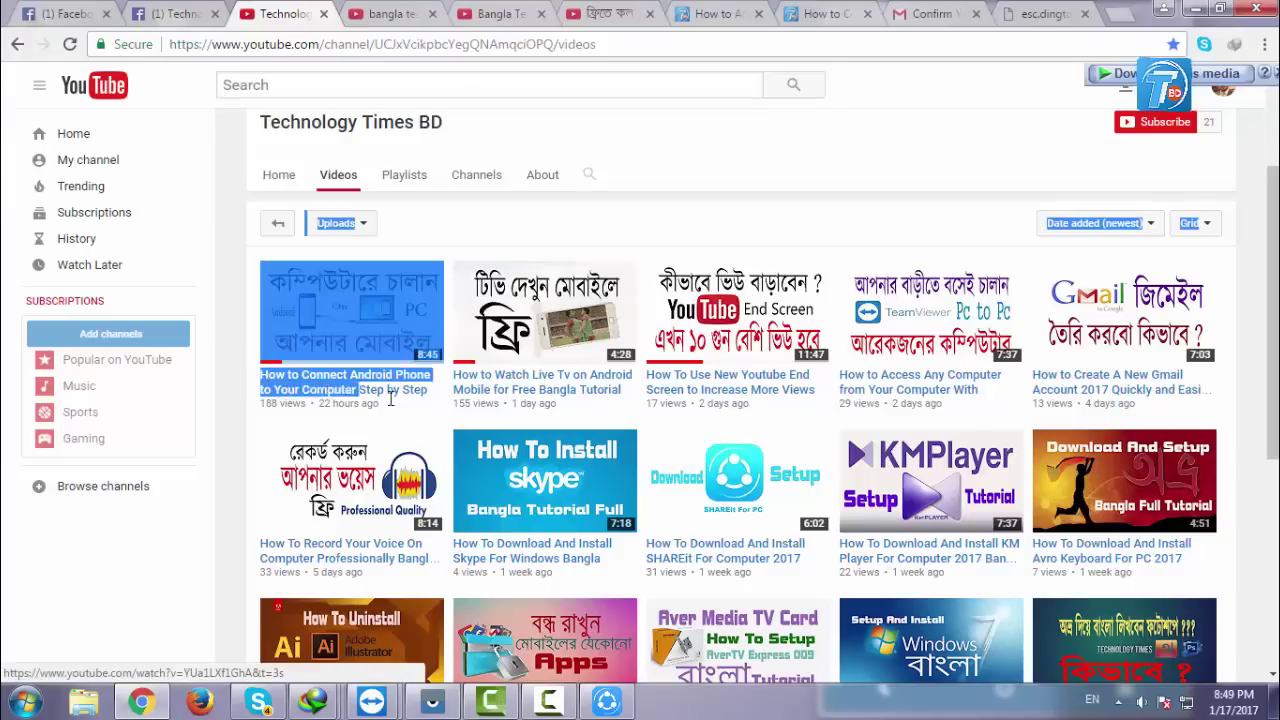
pyautogui.click(410, 412)
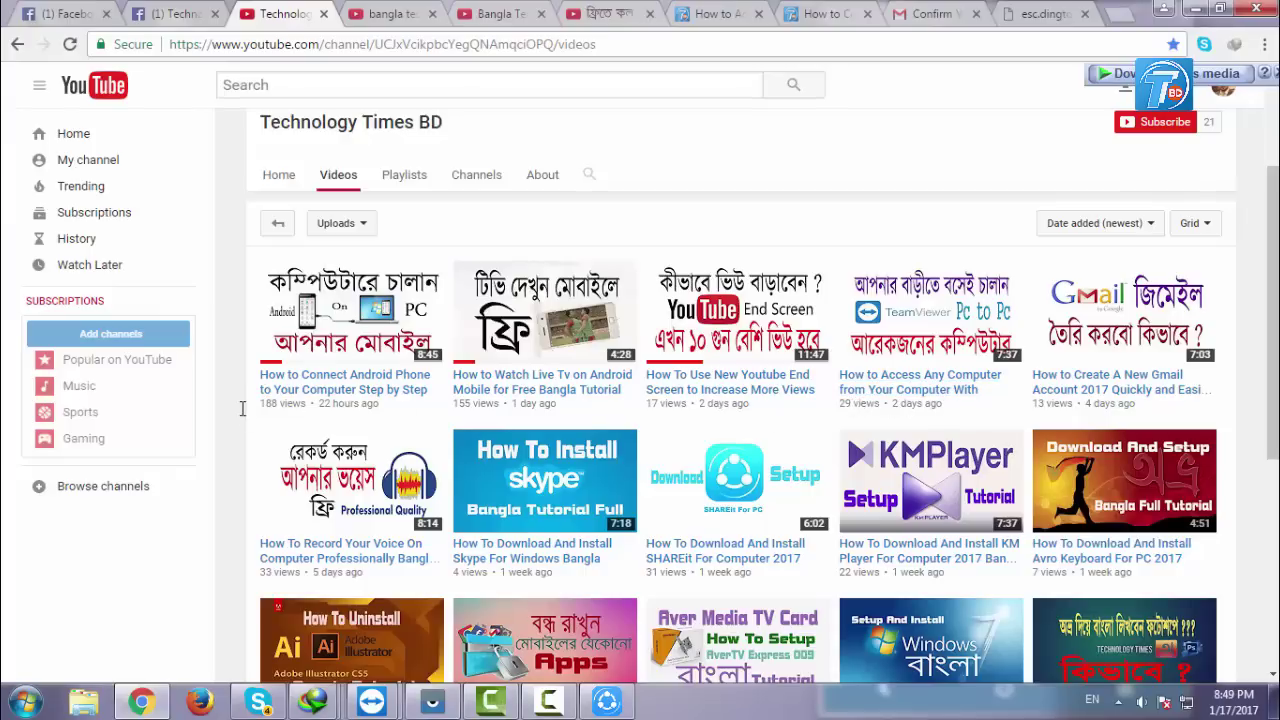
# Look through the channel's uploads for the "How To Download And Install SHAREit For Computer 2017" video and return to the channel header.
pyautogui.scroll(-3, 245, 412)
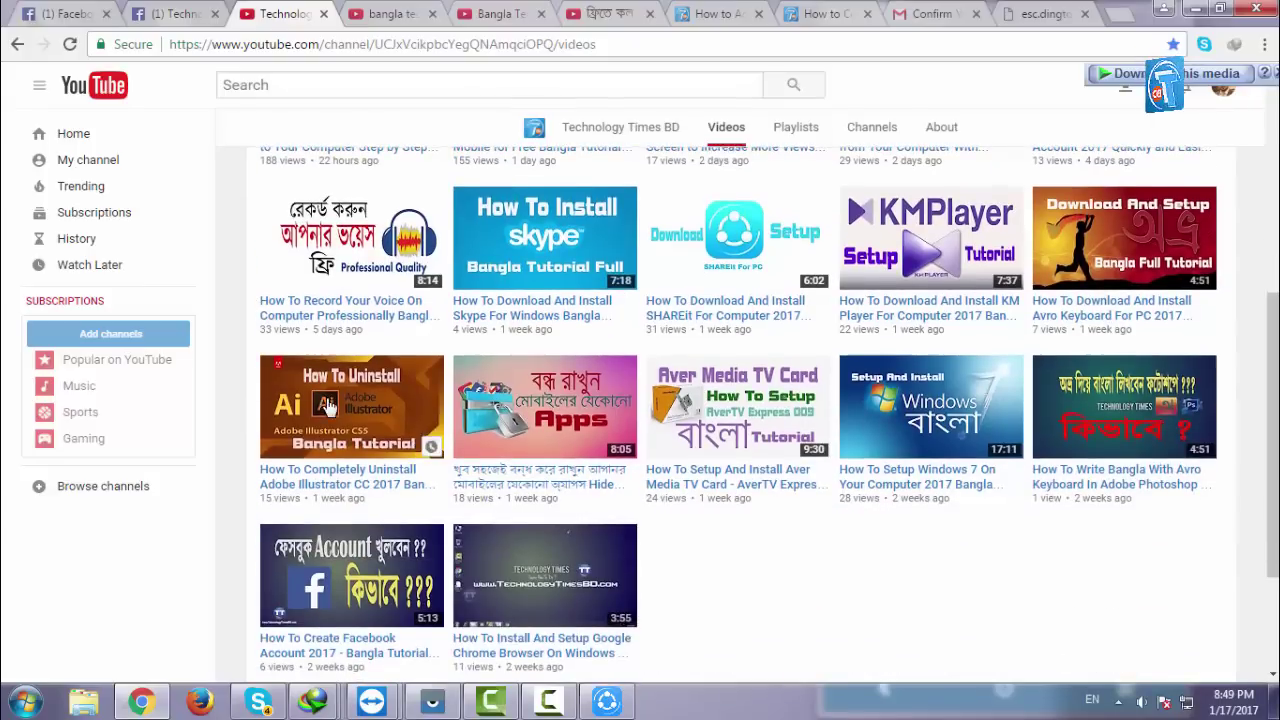
pyautogui.scroll(1, 330, 405)
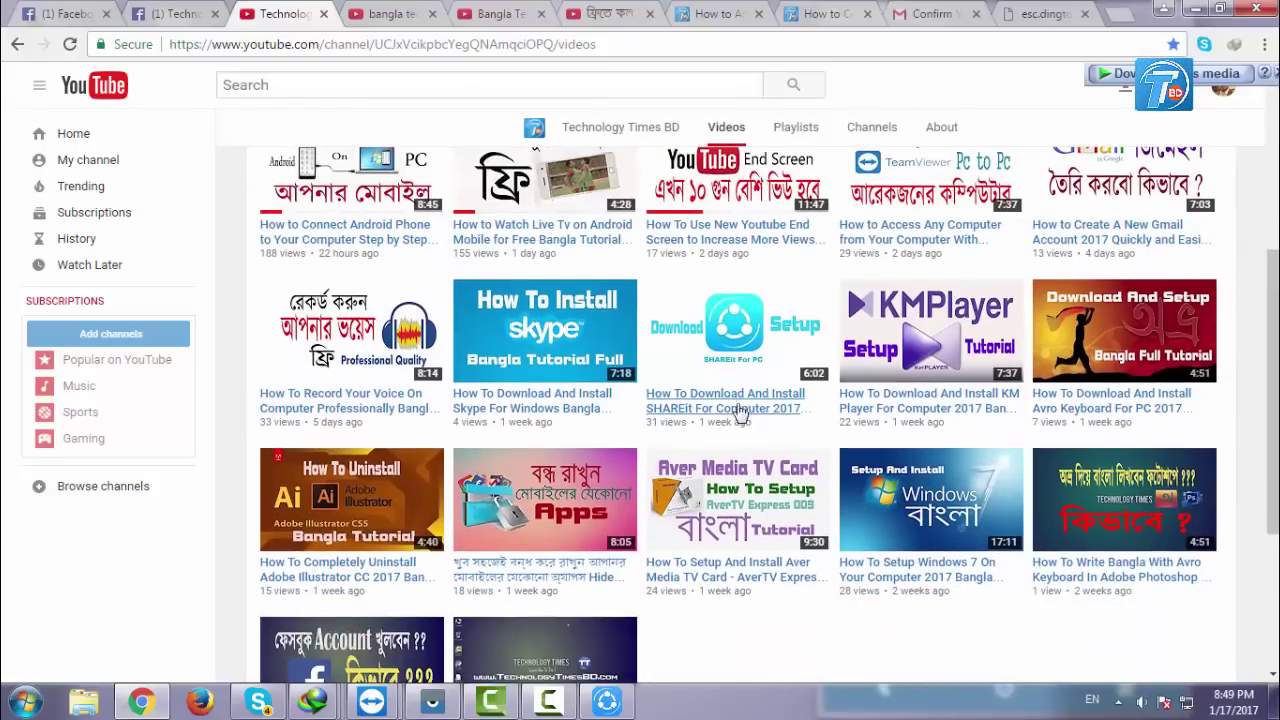
pyautogui.scroll(2, 735, 403)
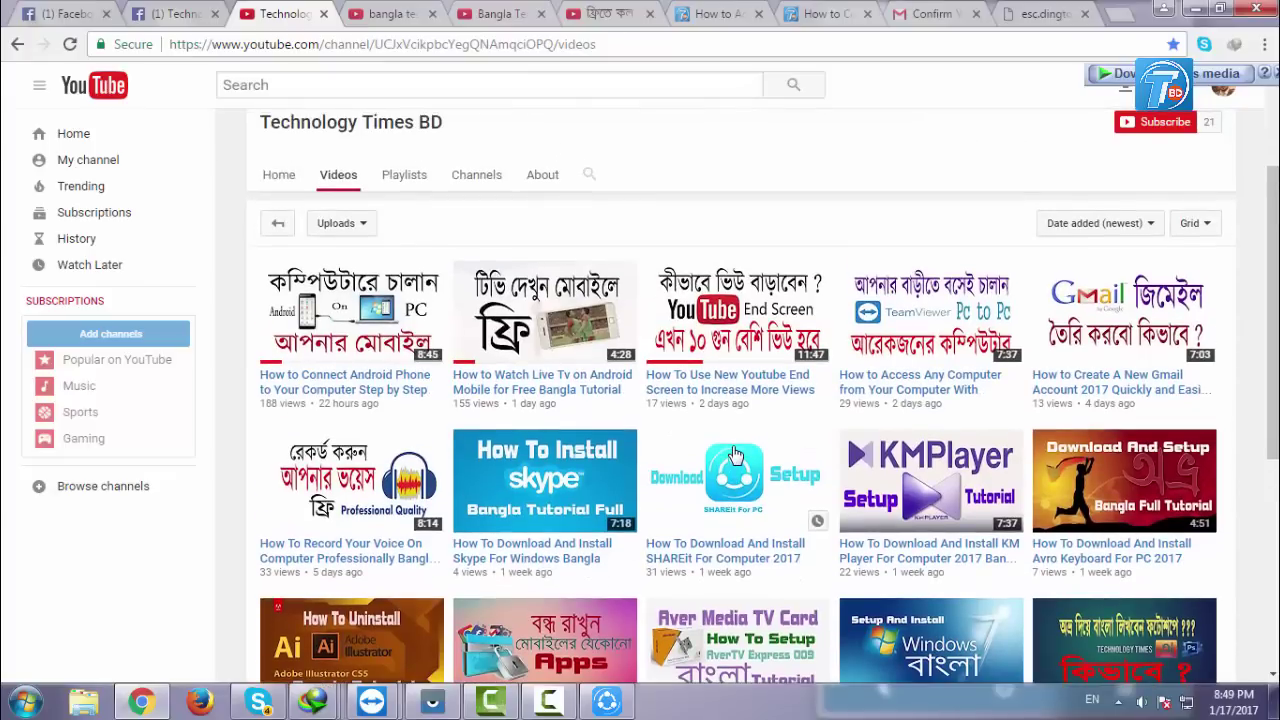
pyautogui.scroll(2, 735, 455)
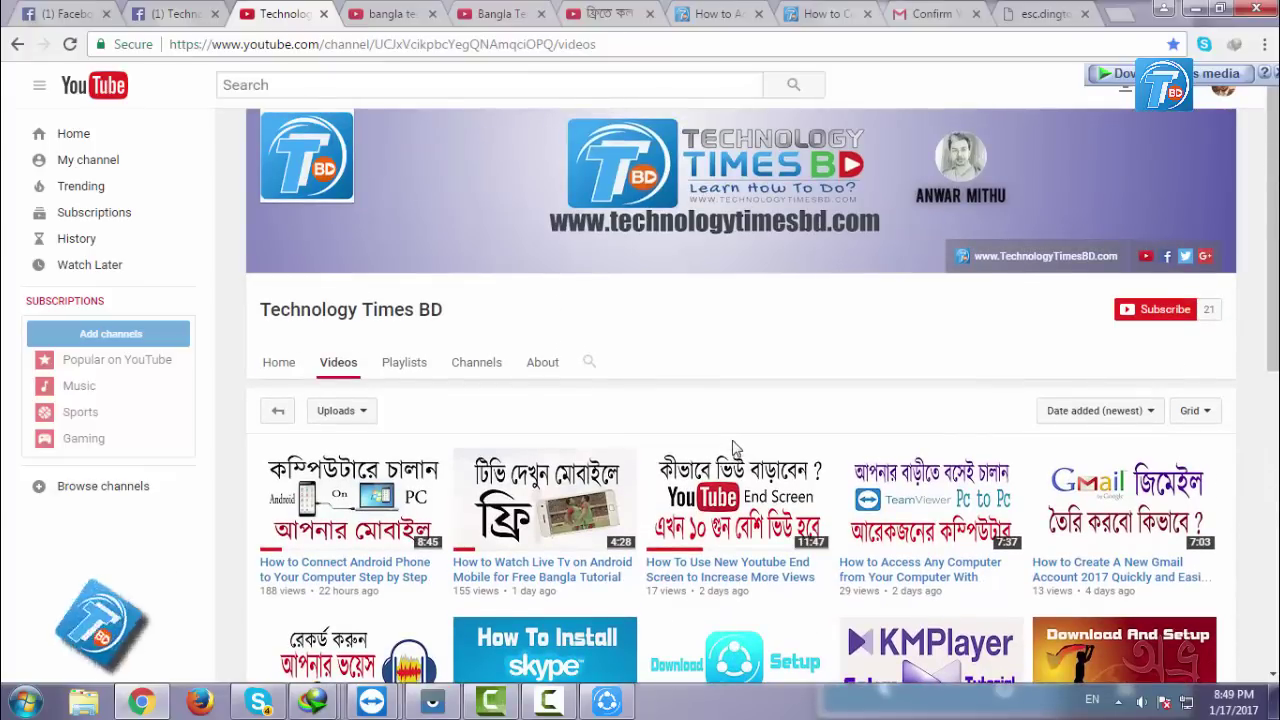